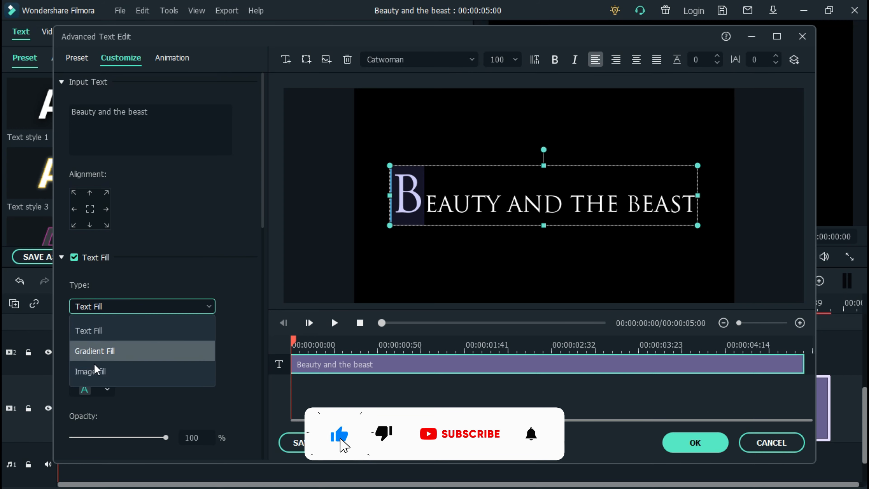
Set the title's text fill type to Image fill and load Image 1 from the Beauty and the beast folder
{"action": "left_click", "coordinate": [90, 369]}
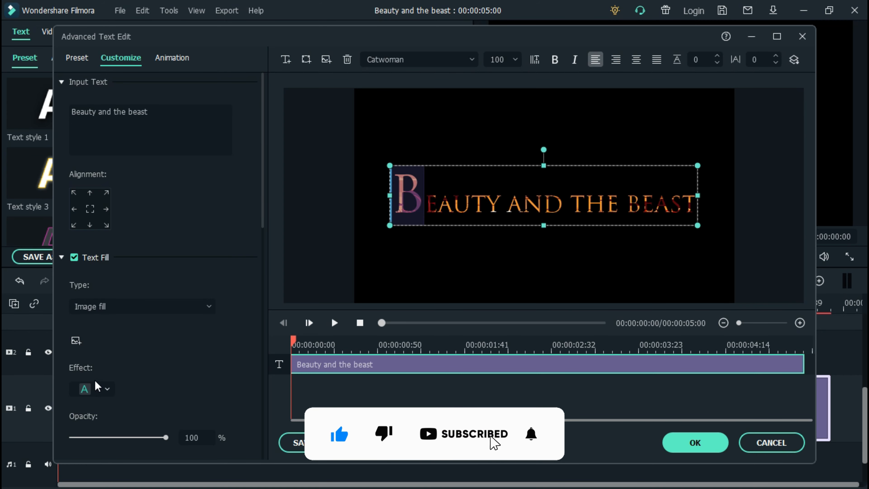
{"action": "left_click", "coordinate": [76, 341]}
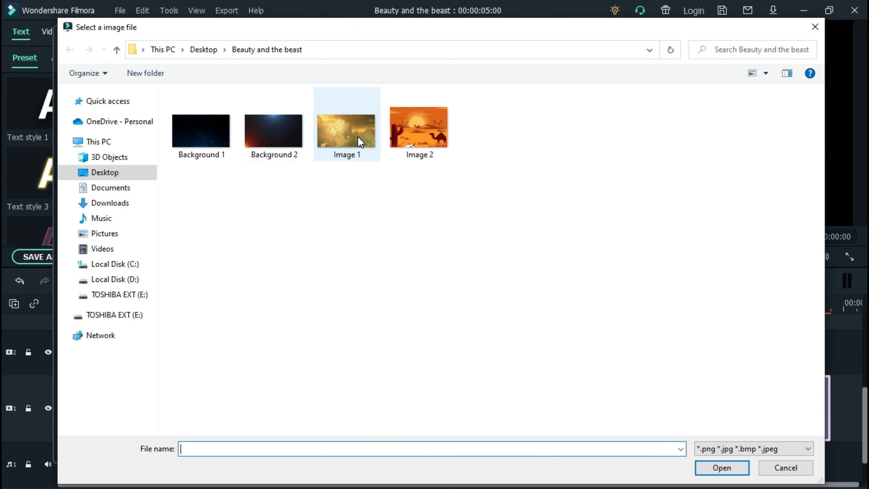
{"action": "left_click", "coordinate": [359, 141]}
{"action": "left_click", "coordinate": [732, 472]}
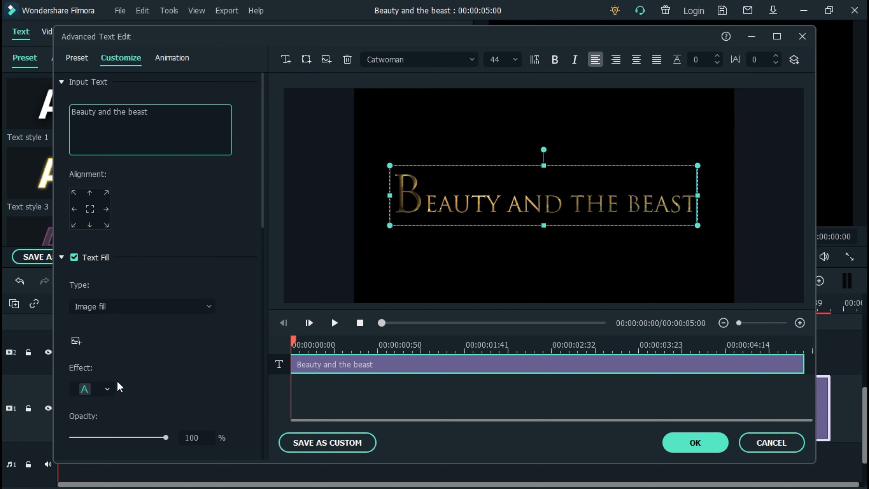
Choose the first effect in the second row for the text fill, enable Text Shadow, and accept the advanced edits
{"action": "left_click", "coordinate": [107, 389]}
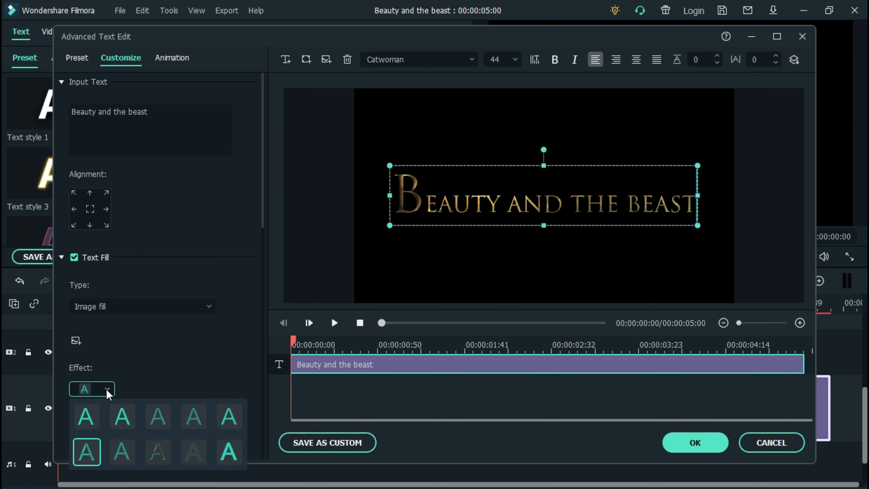
{"action": "left_click", "coordinate": [86, 453]}
{"action": "left_click_drag", "start_coordinate": [262, 206], "coordinate": [247, 368]}
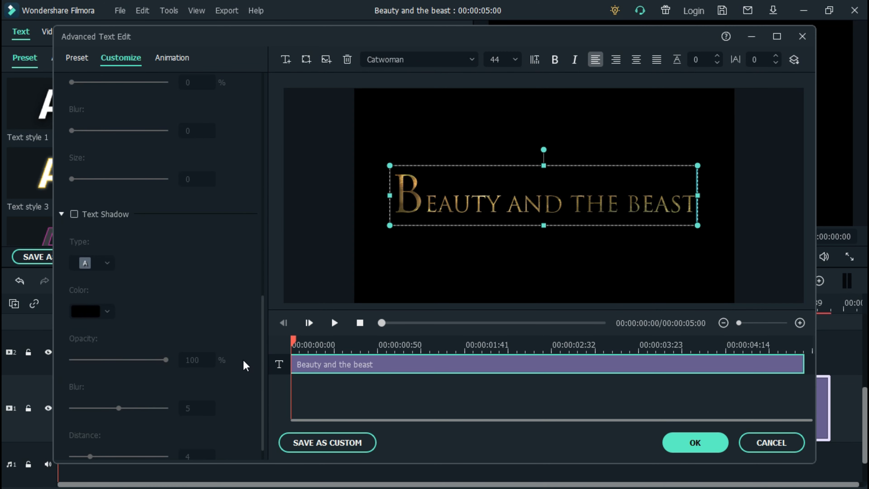
{"action": "left_click", "coordinate": [74, 215]}
{"action": "left_click_drag", "start_coordinate": [262, 298], "coordinate": [266, 99]}
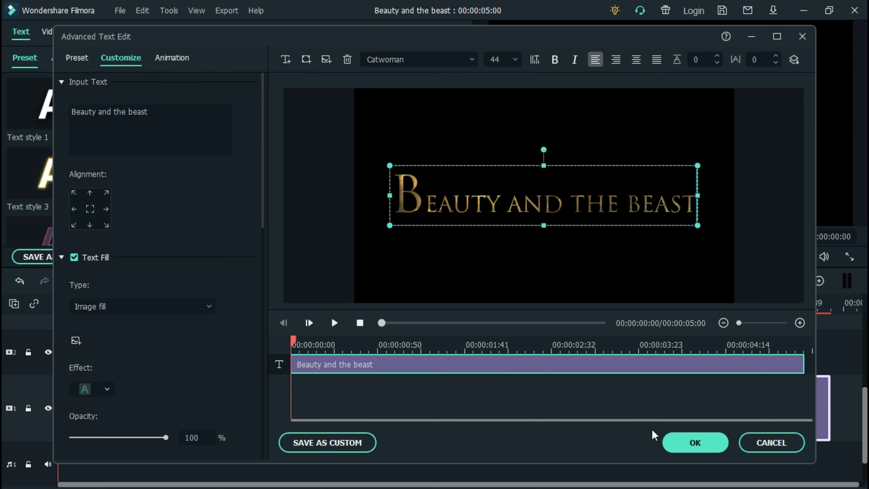
{"action": "left_click", "coordinate": [678, 448]}
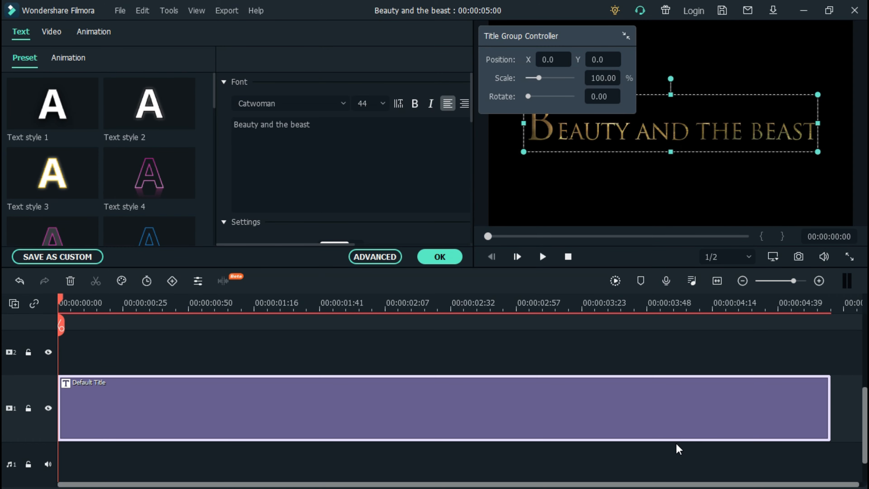
Duplicate the first title clip on track 1 and place the copy at the start of track 2
{"action": "left_click_drag", "start_coordinate": [60, 325], "coordinate": [633, 334]}
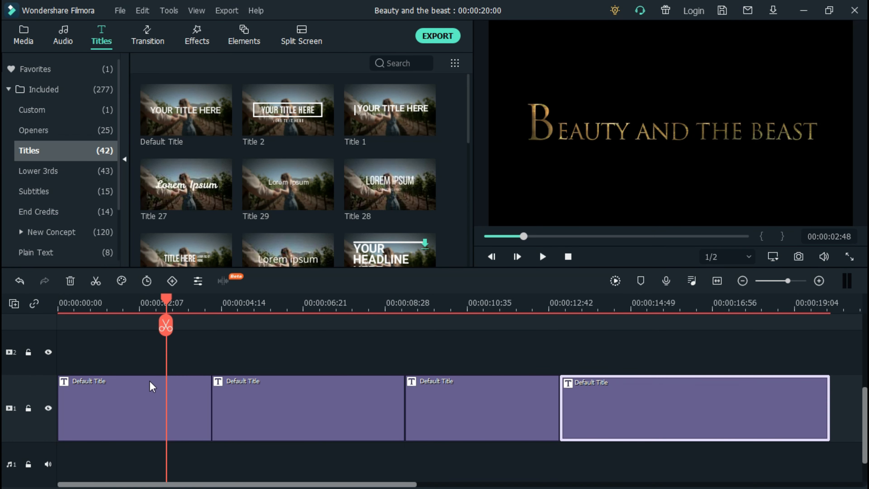
{"action": "left_click", "coordinate": [149, 381]}
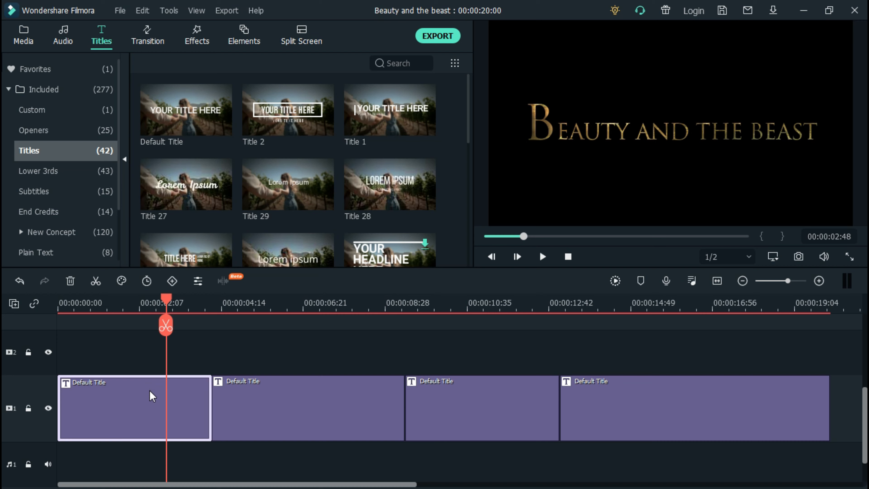
{"action": "right_click", "coordinate": [132, 398]}
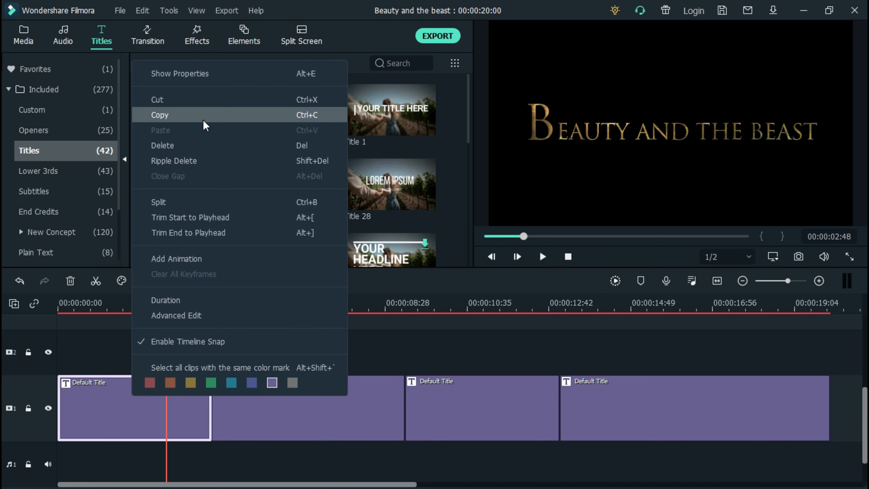
{"action": "left_click", "coordinate": [160, 115]}
{"action": "right_click", "coordinate": [207, 327]}
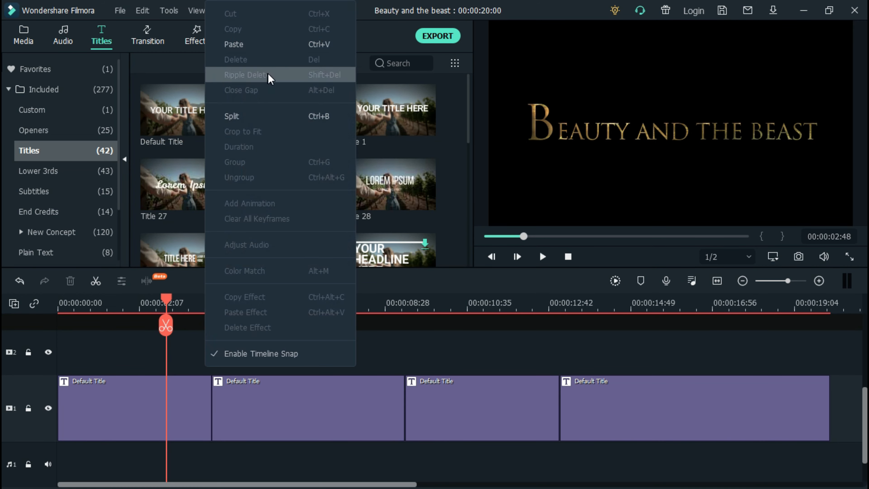
{"action": "left_click", "coordinate": [277, 45]}
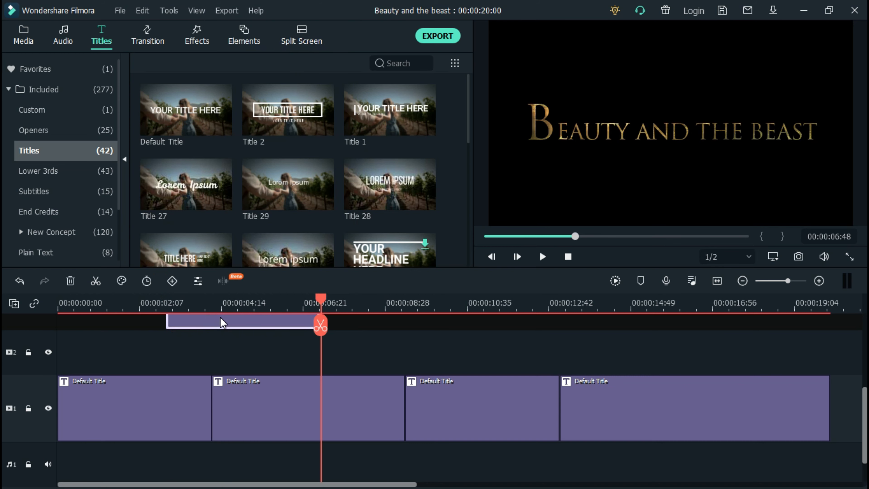
{"action": "left_click_drag", "start_coordinate": [222, 322], "coordinate": [115, 353]}
{"action": "scroll", "coordinate": [3, 399], "scroll_direction": "up", "scroll_amount": 3}
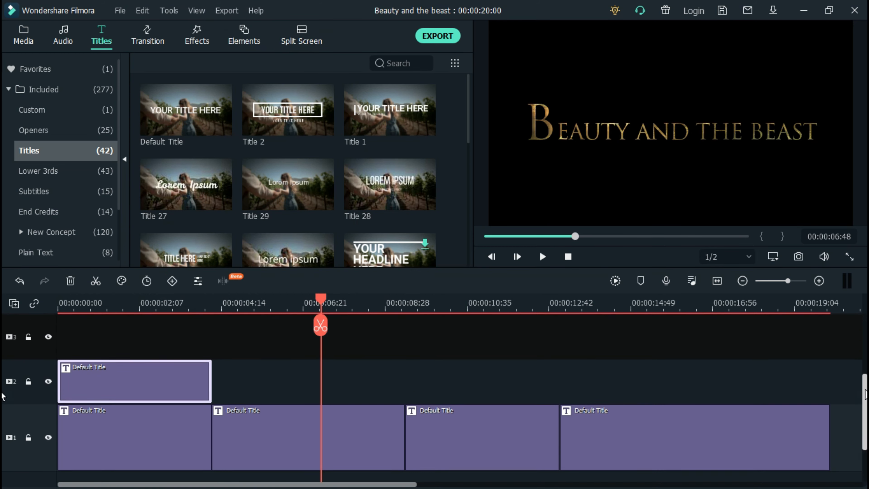
Paste three more copies of the title clip onto the timeline
{"action": "right_click", "coordinate": [159, 359]}
{"action": "left_click", "coordinate": [232, 77]}
{"action": "right_click", "coordinate": [180, 348]}
{"action": "left_click", "coordinate": [230, 80]}
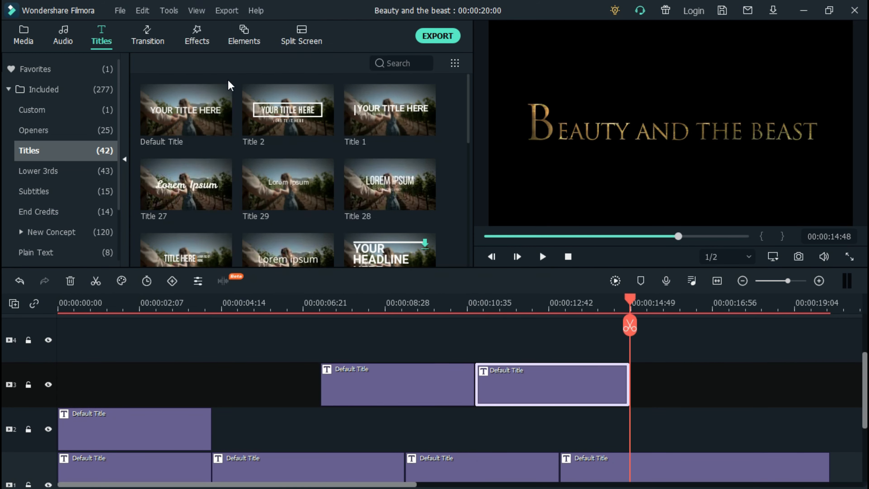
{"action": "right_click", "coordinate": [151, 359]}
{"action": "left_click", "coordinate": [235, 92]}
Stack the three pasted title clips at the start of tracks 3, 4 and 5
{"action": "left_click_drag", "start_coordinate": [401, 393], "coordinate": [138, 393]}
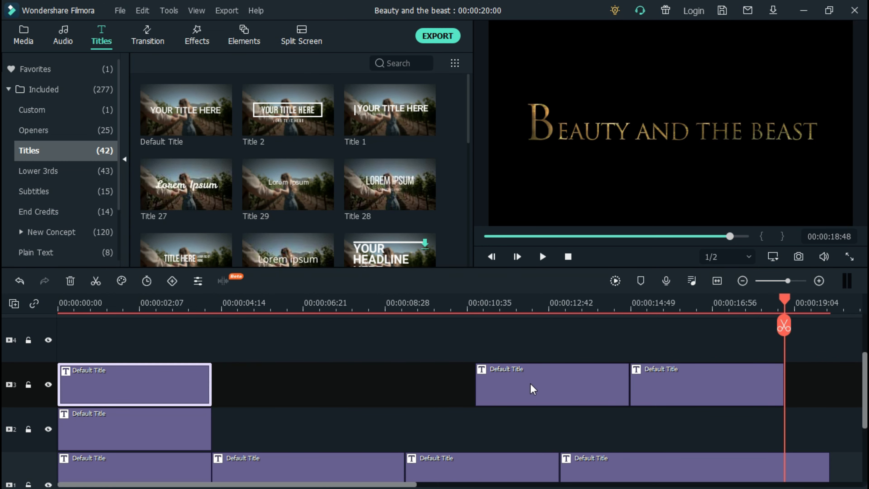
{"action": "left_click_drag", "start_coordinate": [532, 386], "coordinate": [91, 402]}
{"action": "left_click_drag", "start_coordinate": [681, 425], "coordinate": [117, 339]}
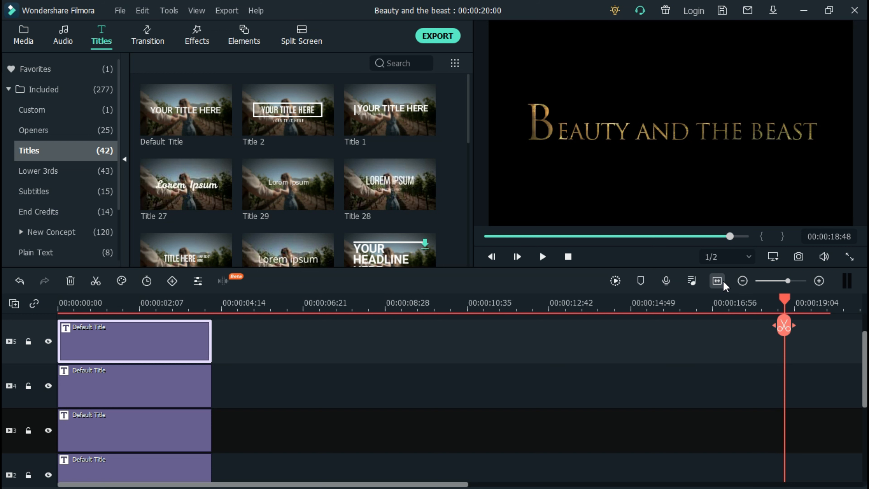
Hide video tracks 4, 3 and 2, leaving tracks 1 and 5 shown
{"action": "left_click", "coordinate": [48, 386]}
{"action": "left_click", "coordinate": [48, 430]}
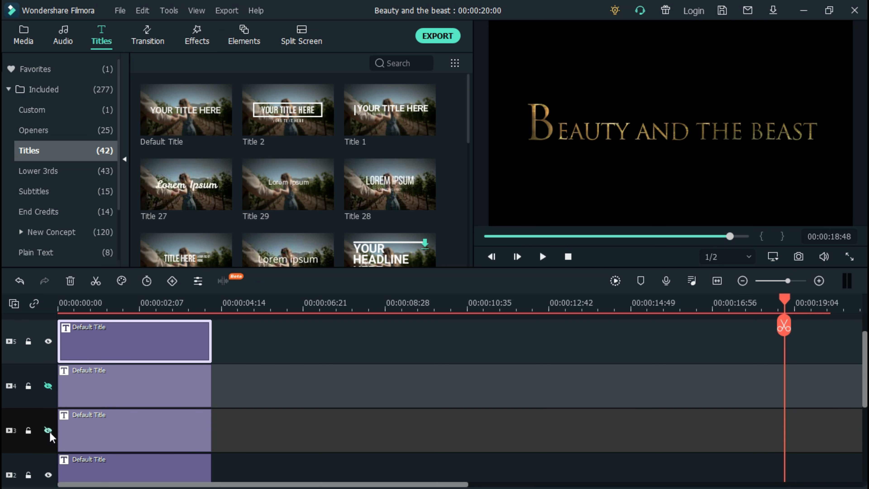
{"action": "scroll", "coordinate": [3, 394], "scroll_direction": "down", "scroll_amount": 2}
{"action": "scroll", "coordinate": [3, 394], "scroll_direction": "down", "scroll_amount": 1}
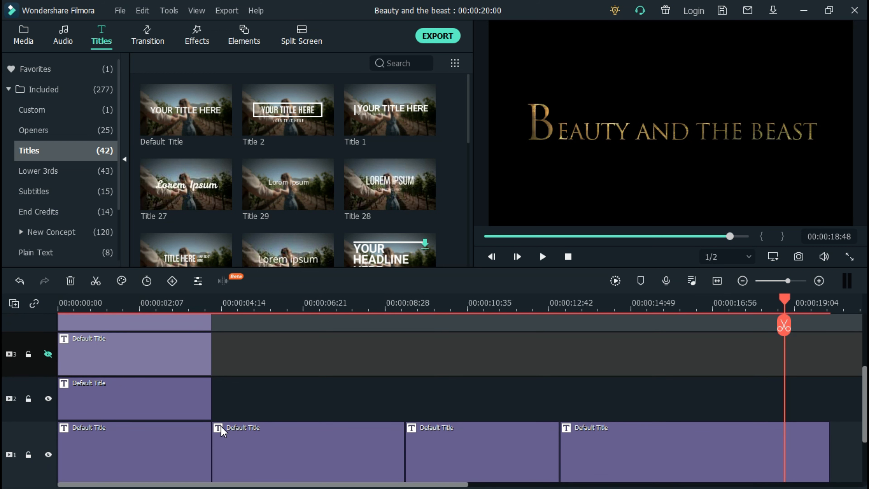
{"action": "left_click", "coordinate": [48, 400]}
Shorten the first title clip on track 1 to "Beauty" and align it over that word in the full title
{"action": "left_click", "coordinate": [116, 467]}
{"action": "right_click", "coordinate": [116, 467]}
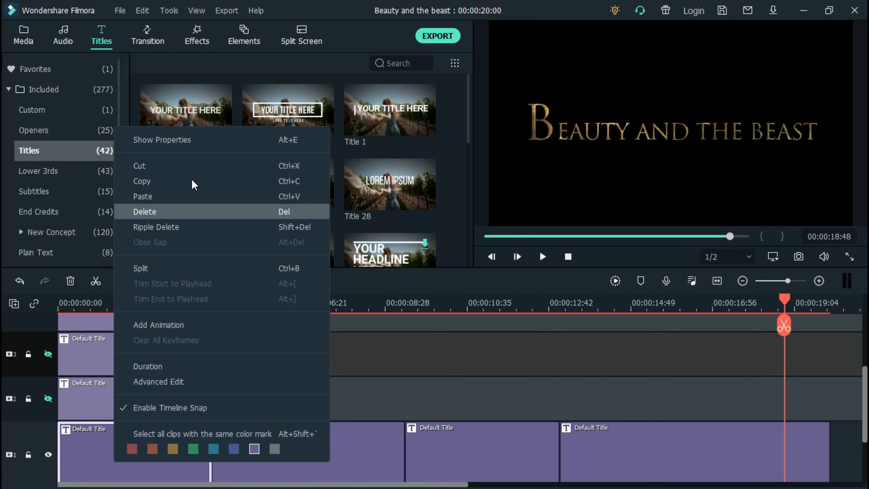
{"action": "left_click", "coordinate": [161, 140]}
{"action": "left_click_drag", "start_coordinate": [311, 124], "coordinate": [261, 125]}
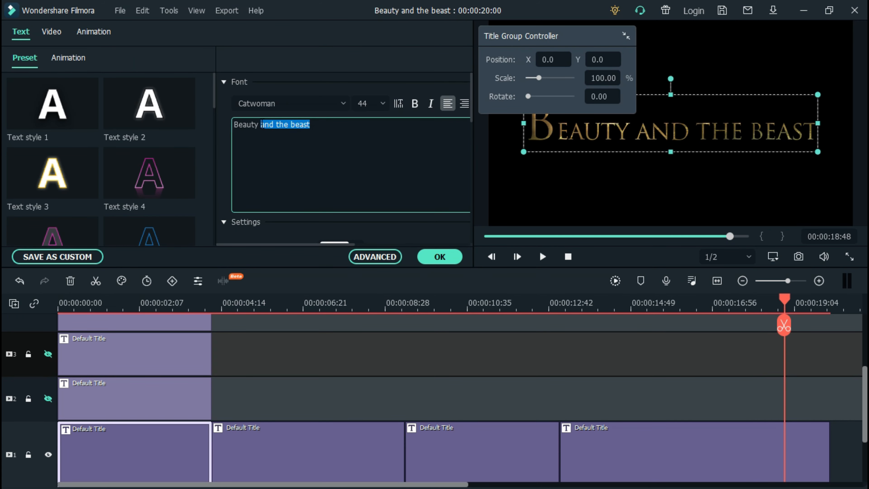
{"action": "key", "text": "BackSpace"}
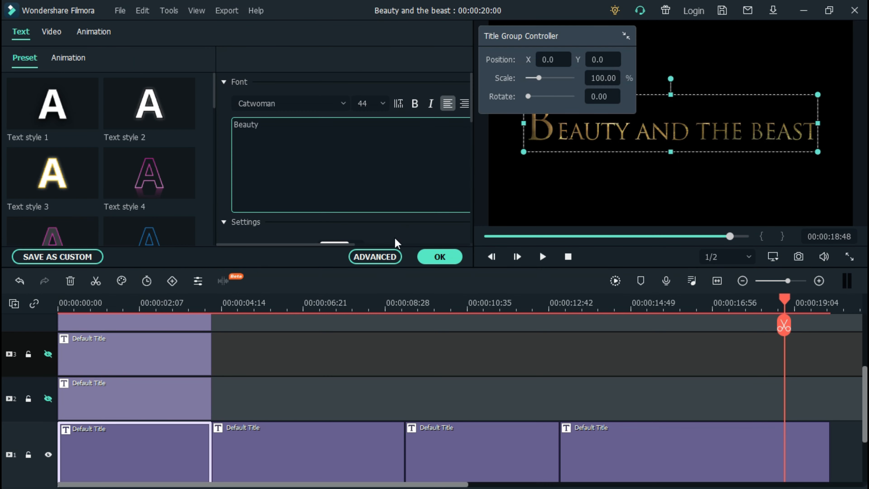
{"action": "key", "text": "BackSpace"}
{"action": "left_click", "coordinate": [439, 257]}
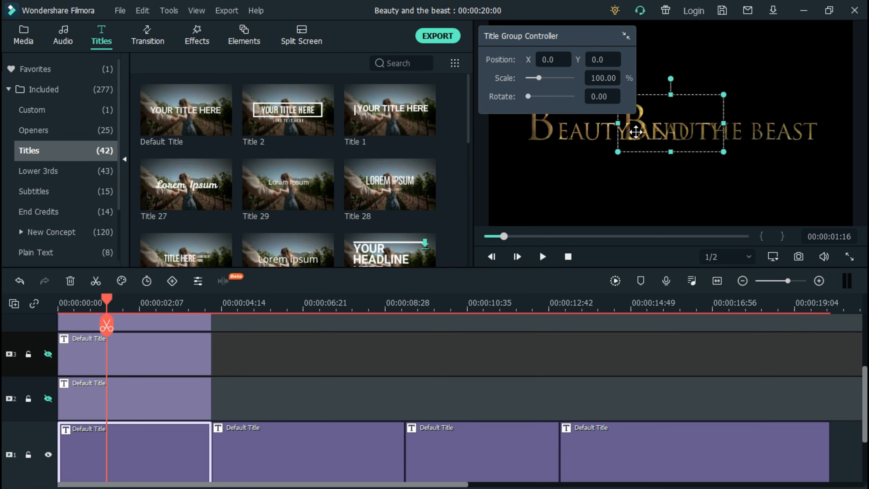
{"action": "left_click_drag", "start_coordinate": [707, 93], "coordinate": [614, 94]}
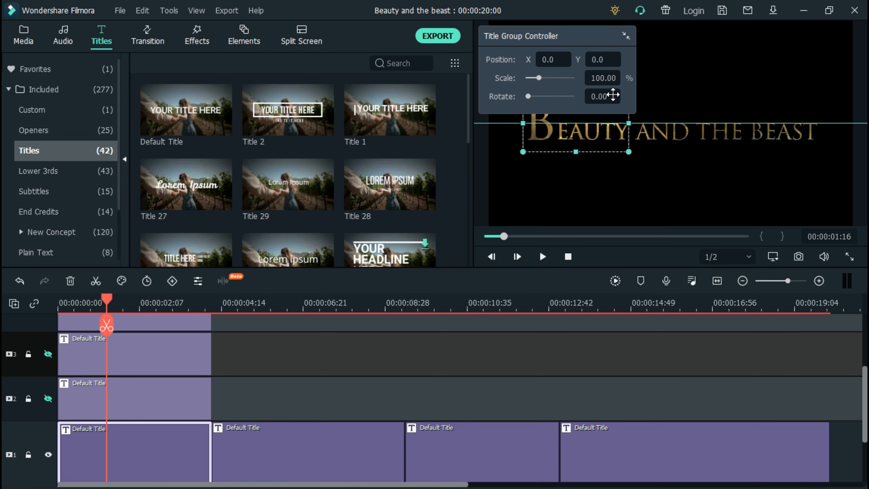
With track 2 shown instead of track 1, shorten its title to "and" and align it over the matching word
{"action": "left_click", "coordinate": [48, 399]}
{"action": "left_click", "coordinate": [48, 455]}
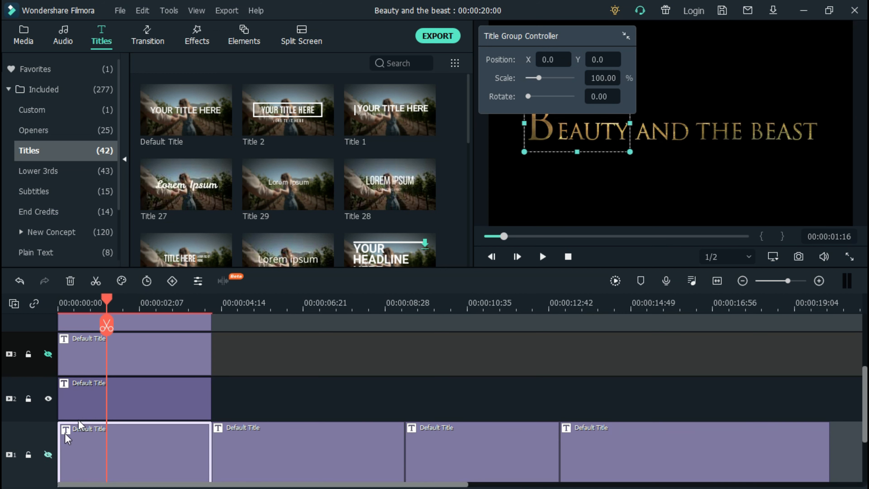
{"action": "double_click", "coordinate": [126, 390]}
{"action": "left_click_drag", "start_coordinate": [261, 124], "coordinate": [210, 111]}
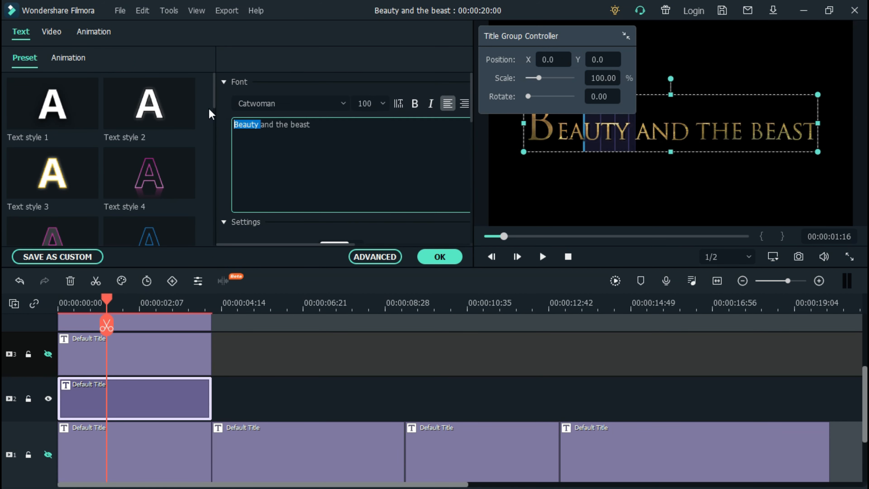
{"action": "key", "text": "BackSpace"}
{"action": "left_click_drag", "start_coordinate": [301, 125], "coordinate": [247, 124]}
{"action": "key", "text": "BackSpace"}
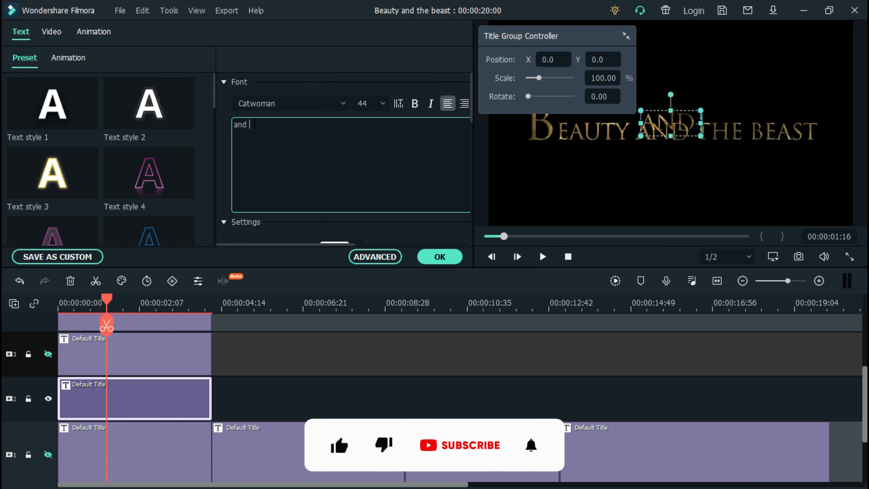
{"action": "left_click_drag", "start_coordinate": [688, 110], "coordinate": [681, 121]}
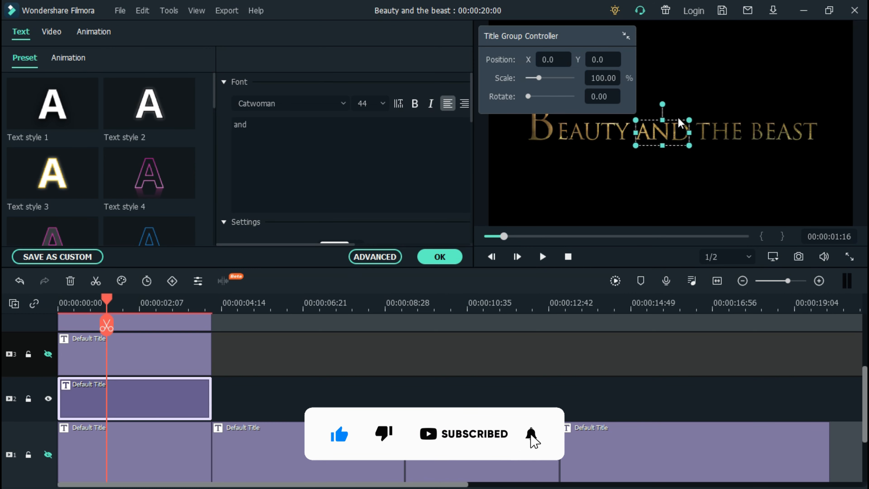
With track 3 shown instead of track 2, shorten its title to "the" and align it over the matching word
{"action": "left_click", "coordinate": [48, 398]}
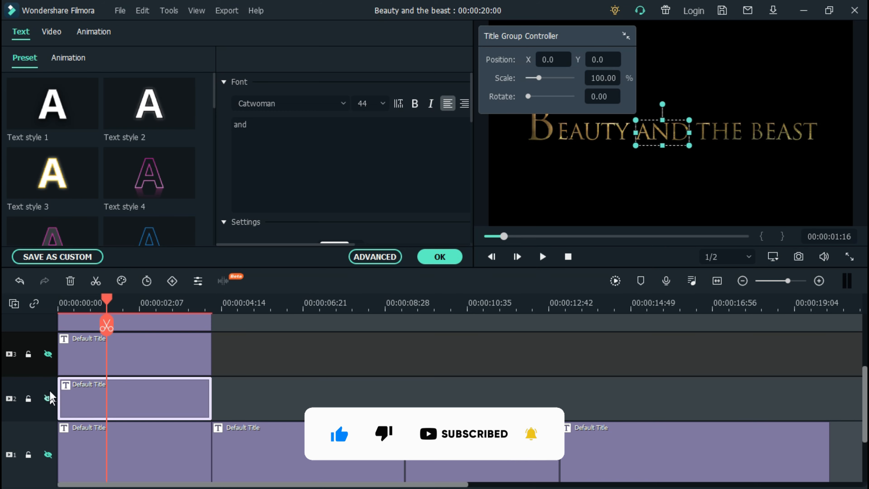
{"action": "left_click", "coordinate": [48, 354]}
{"action": "left_click", "coordinate": [140, 357]}
{"action": "left_click_drag", "start_coordinate": [277, 124], "coordinate": [233, 124]}
{"action": "key", "text": "BackSpace"}
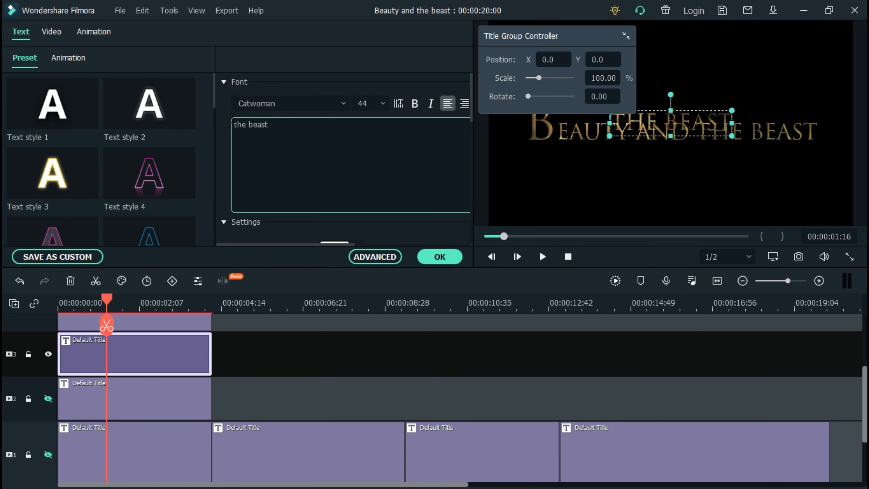
{"action": "key", "text": "Delete"}
{"action": "key", "text": "Delete"}
{"action": "key", "text": "Delete"}
{"action": "key", "text": "Delete"}
{"action": "key", "text": "Delete"}
{"action": "key", "text": "Delete"}
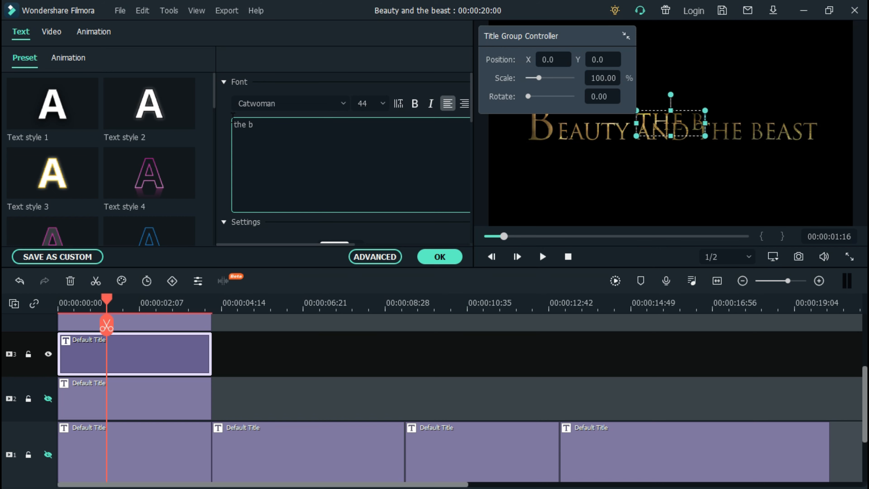
{"action": "left_click_drag", "start_coordinate": [669, 112], "coordinate": [709, 119]}
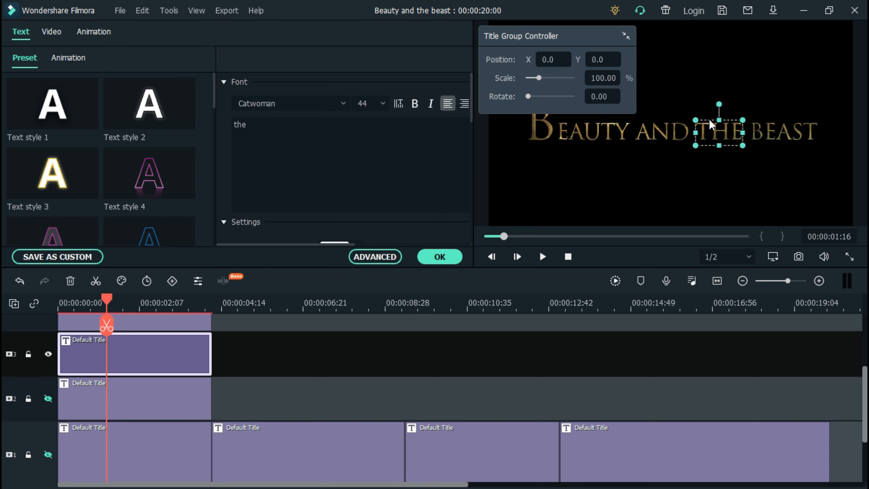
With track 4 shown instead of track 3, shorten its title to "beast" and align it over the matching word
{"action": "left_click", "coordinate": [48, 355]}
{"action": "scroll", "coordinate": [790, 343], "scroll_direction": "up", "scroll_amount": 2}
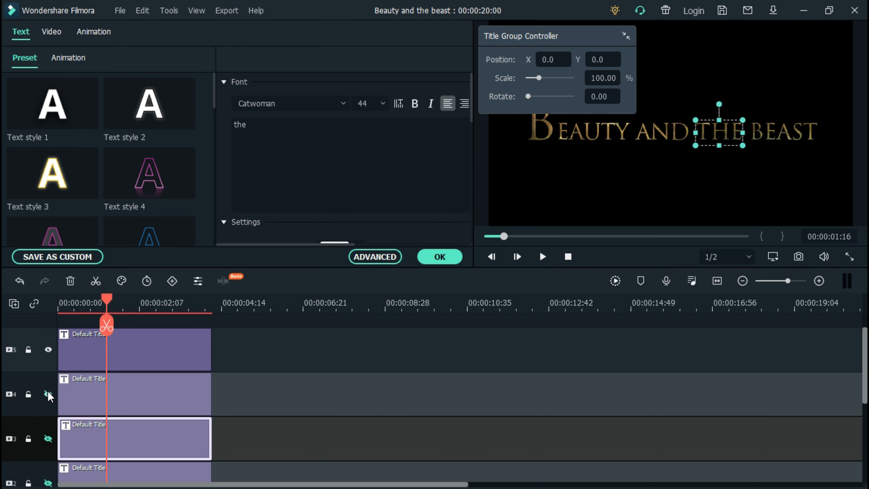
{"action": "left_click", "coordinate": [124, 402]}
{"action": "left_click_drag", "start_coordinate": [293, 124], "coordinate": [200, 127]}
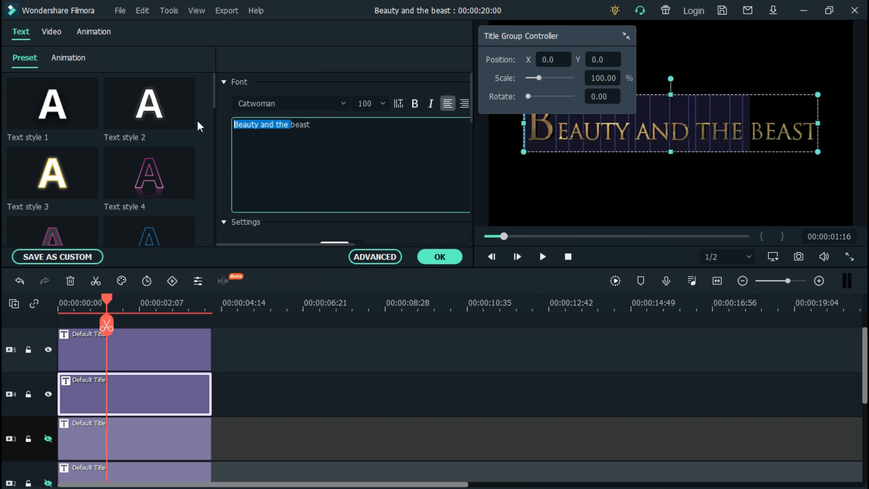
{"action": "key", "text": "BackSpace"}
{"action": "left_click_drag", "start_coordinate": [693, 110], "coordinate": [803, 122]}
Make the hidden tracks 1 and 2 visible again
{"action": "scroll", "coordinate": [6, 410], "scroll_direction": "down", "scroll_amount": 3}
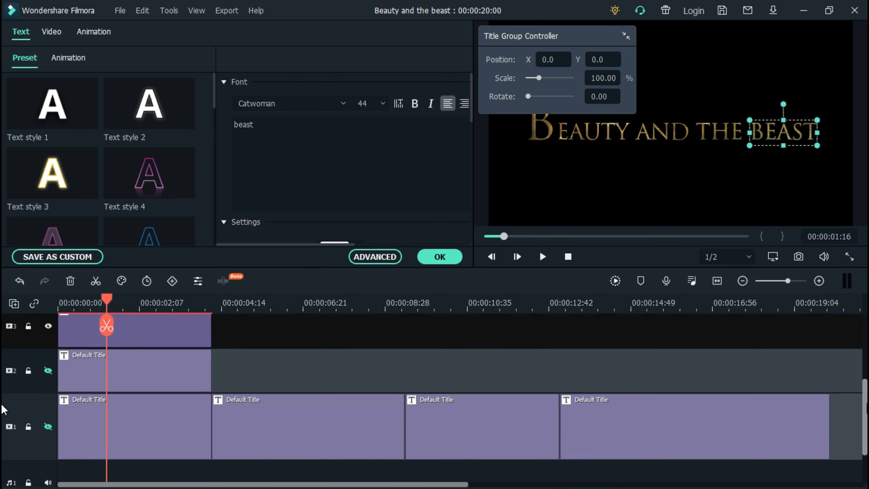
{"action": "left_click", "coordinate": [53, 373]}
{"action": "left_click", "coordinate": [48, 371]}
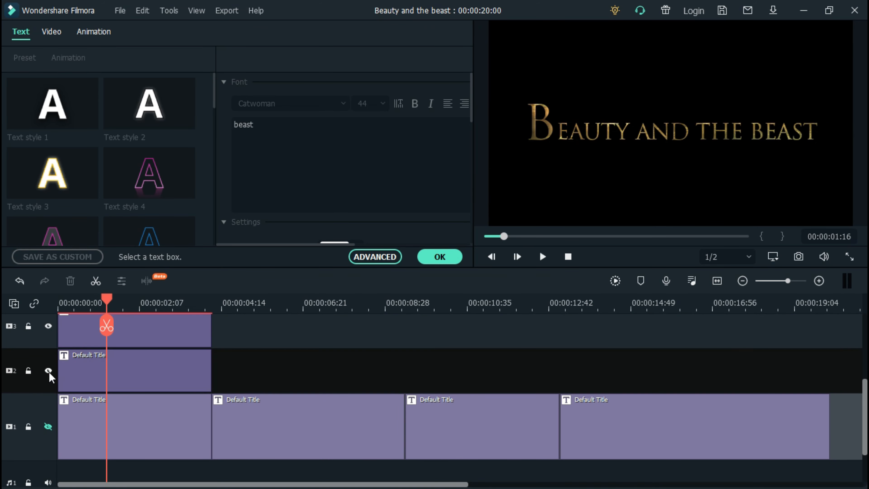
{"action": "left_click", "coordinate": [48, 427]}
Replace the text of the full title on track 5 with "Presents" in the advanced text editor
{"action": "scroll", "coordinate": [3, 410], "scroll_direction": "up", "scroll_amount": 3}
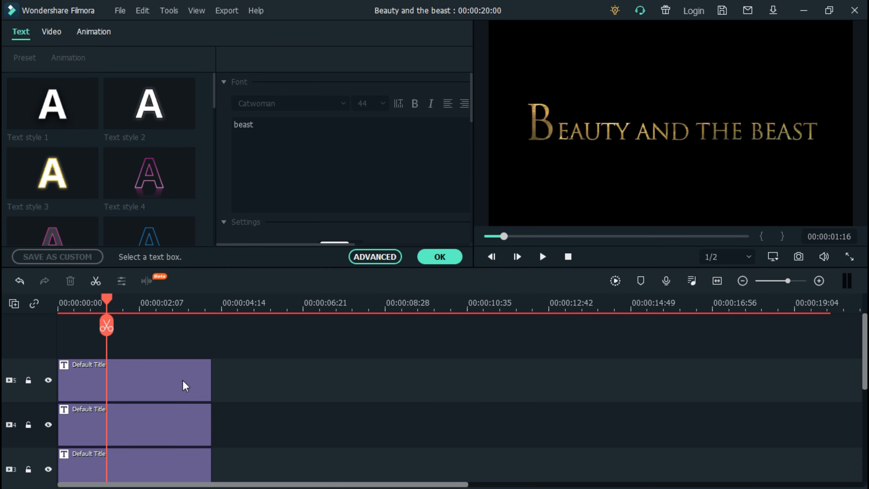
{"action": "left_click", "coordinate": [148, 379]}
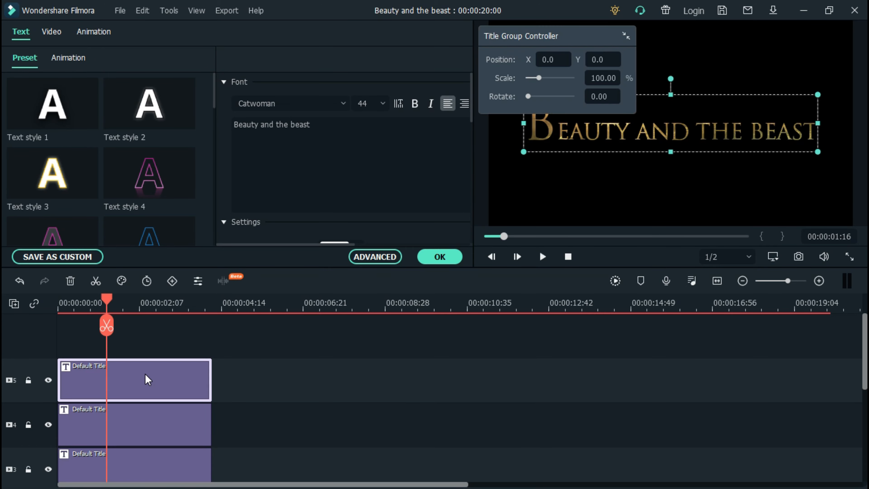
{"action": "left_click", "coordinate": [379, 256]}
{"action": "triple_click", "coordinate": [158, 118]}
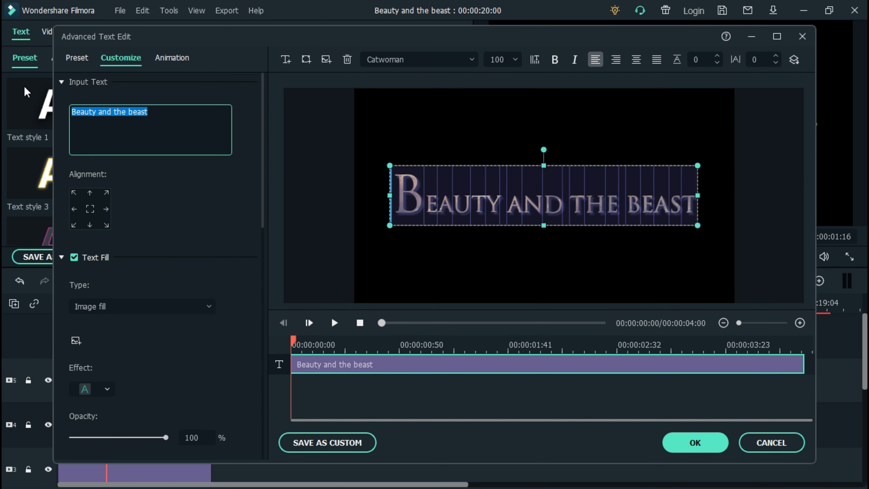
{"action": "type", "text": "Presents"}
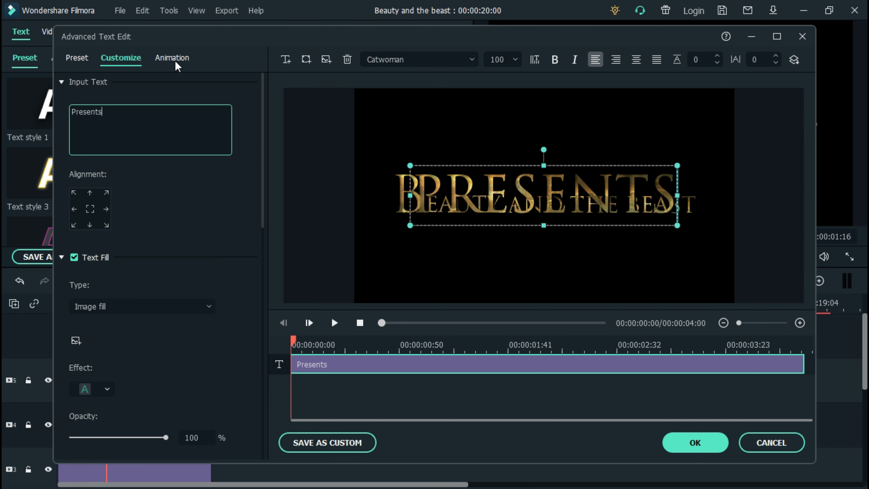
Set the "Presents" text to font size 40 and letter spacing 30
{"action": "left_click", "coordinate": [515, 60]}
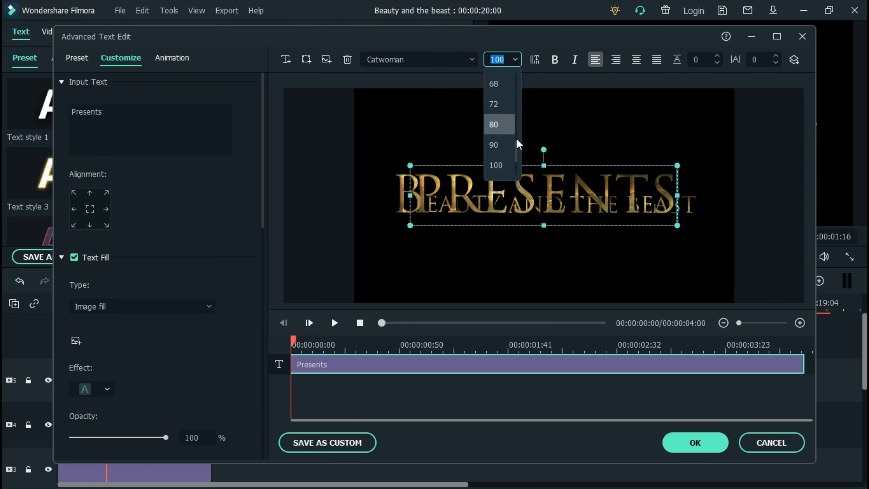
{"action": "left_click_drag", "start_coordinate": [517, 155], "coordinate": [516, 116]}
{"action": "left_click", "coordinate": [502, 86]}
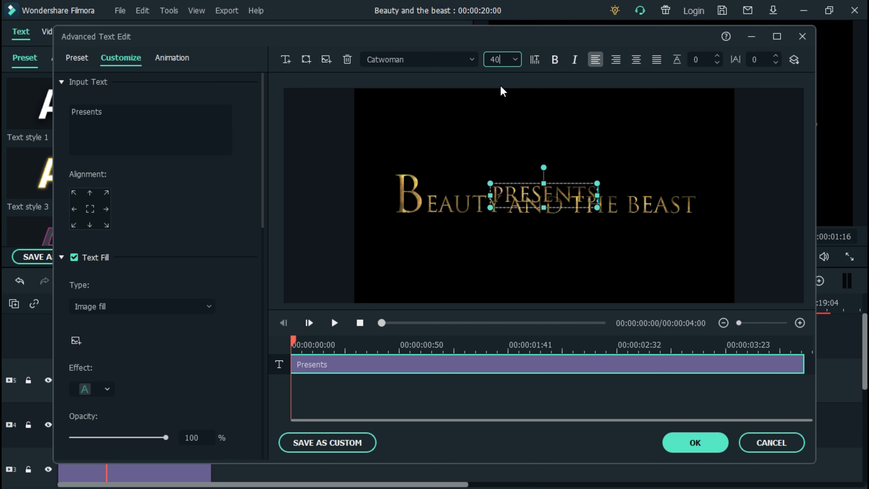
{"action": "left_click", "coordinate": [758, 59]}
{"action": "type", "text": "30"}
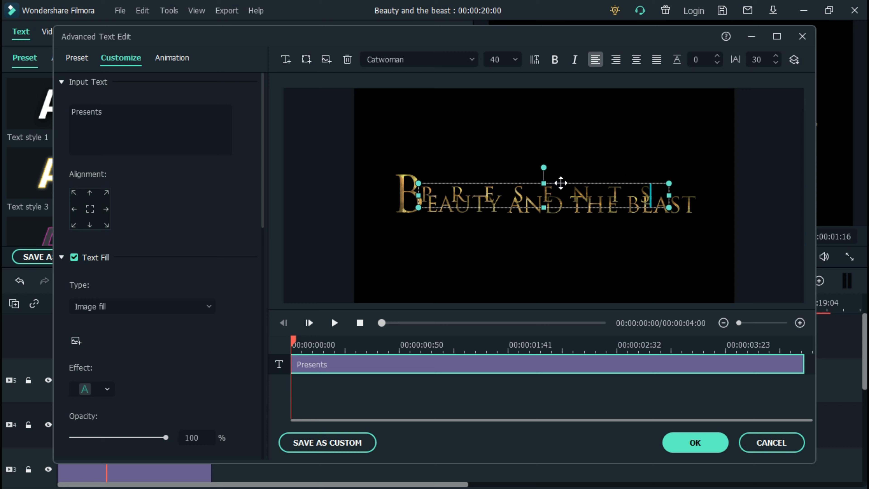
Move the "Presents" text up and over so it sits just above "eauty and the beast", beside the large B
{"action": "left_click_drag", "start_coordinate": [557, 184], "coordinate": [576, 172]}
{"action": "left_click", "coordinate": [560, 250]}
{"action": "left_click", "coordinate": [539, 190]}
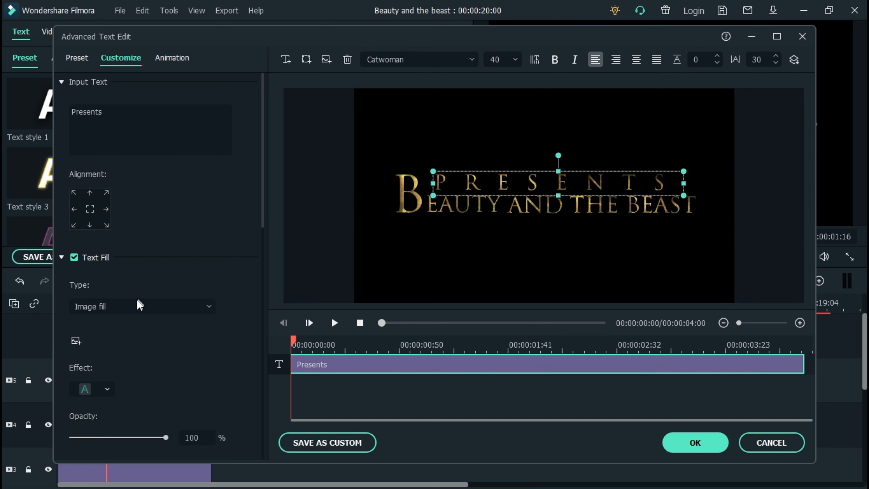
Replace the image fill of the "Presents" text with an orange texture
{"action": "left_click", "coordinate": [137, 306]}
{"action": "left_click", "coordinate": [88, 376]}
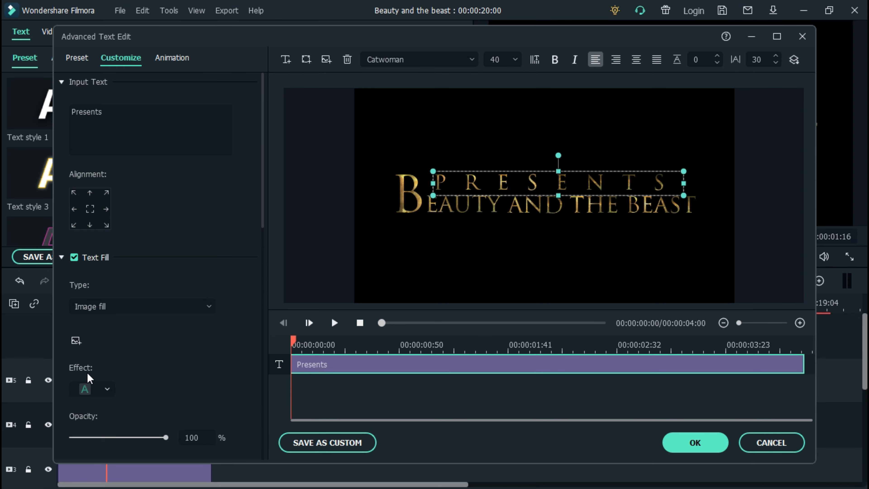
{"action": "left_click", "coordinate": [76, 340]}
{"action": "double_click", "coordinate": [418, 132]}
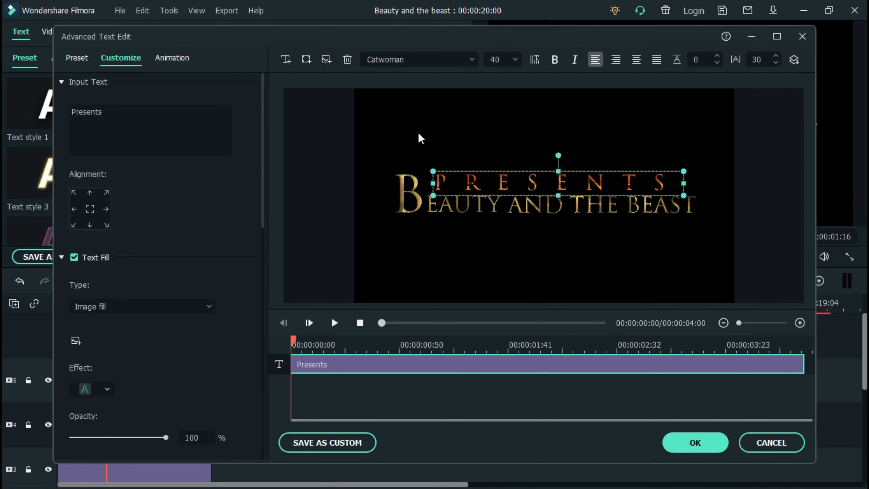
Apply the Erase animation to "Presents", extend it over slightly more than half of the clip, and accept the title edits
{"action": "left_click_drag", "start_coordinate": [269, 214], "coordinate": [175, 58]}
{"action": "left_click", "coordinate": [175, 59]}
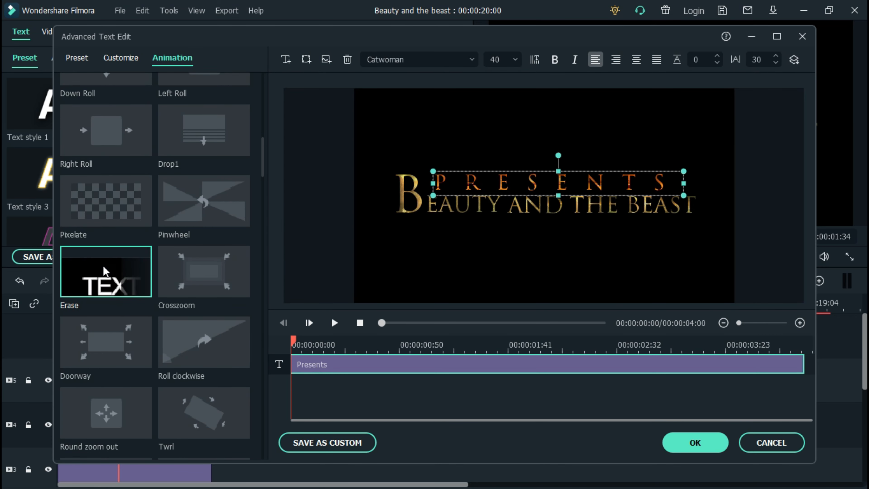
{"action": "left_click", "coordinate": [106, 271]}
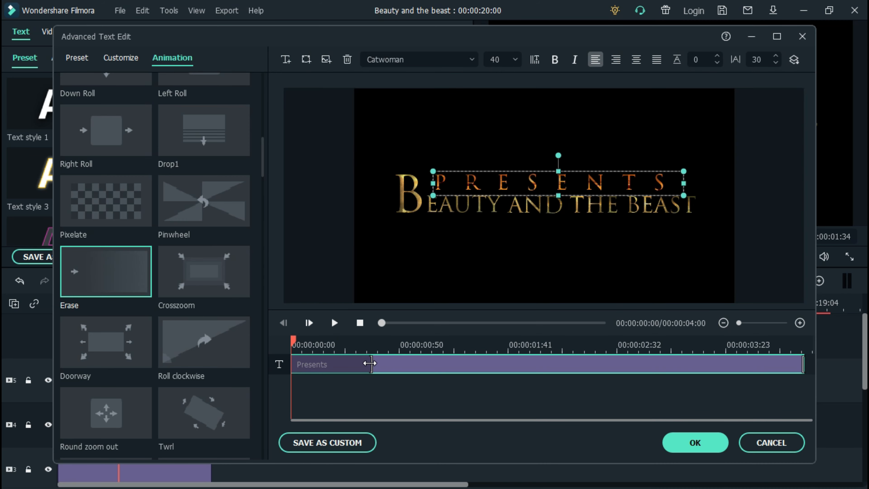
{"action": "mouse_move", "coordinate": [371, 364]}
{"action": "left_mouse_down"}
{"action": "mouse_move", "coordinate": [590, 363]}
{"action": "mouse_move", "coordinate": [578, 363]}
{"action": "left_mouse_up"}
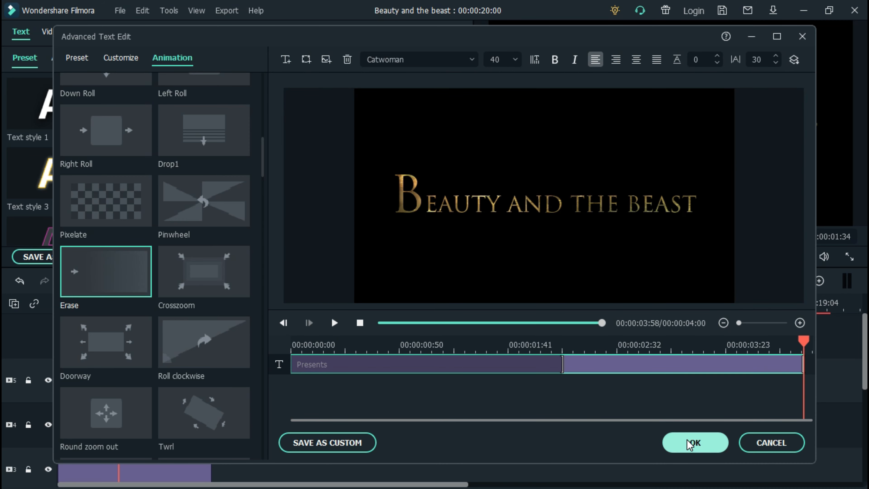
{"action": "left_click", "coordinate": [695, 442]}
{"action": "left_click", "coordinate": [440, 258]}
Change the text of the second title clip on track 1 to "Princess dianna"
{"action": "scroll", "coordinate": [393, 409], "scroll_direction": "down", "scroll_amount": 5}
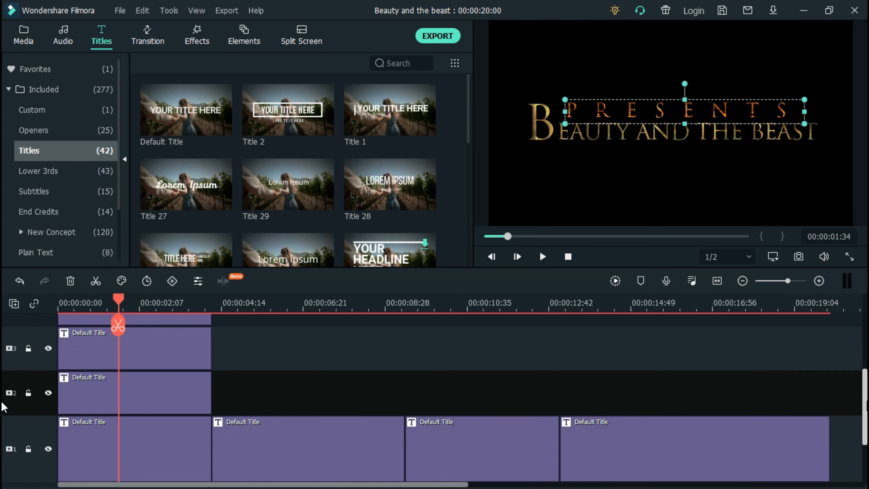
{"action": "left_click", "coordinate": [273, 338]}
{"action": "left_click", "coordinate": [277, 430]}
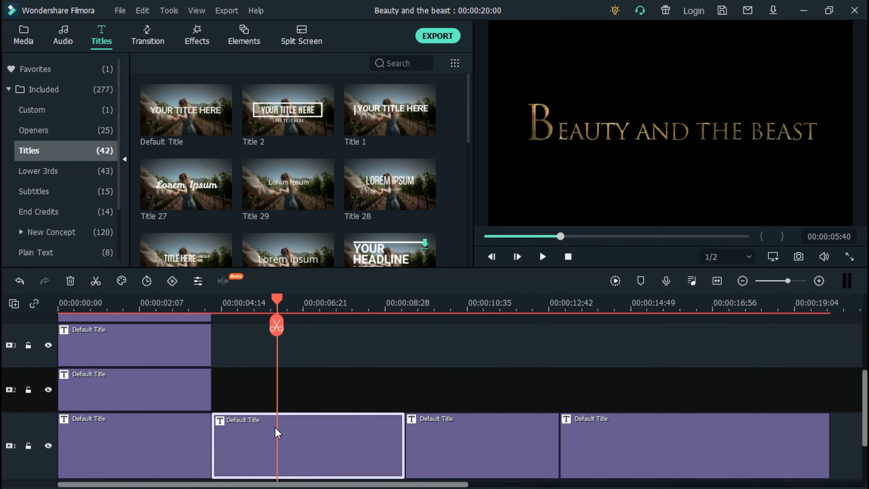
{"action": "right_click", "coordinate": [276, 432]}
{"action": "left_click", "coordinate": [323, 105]}
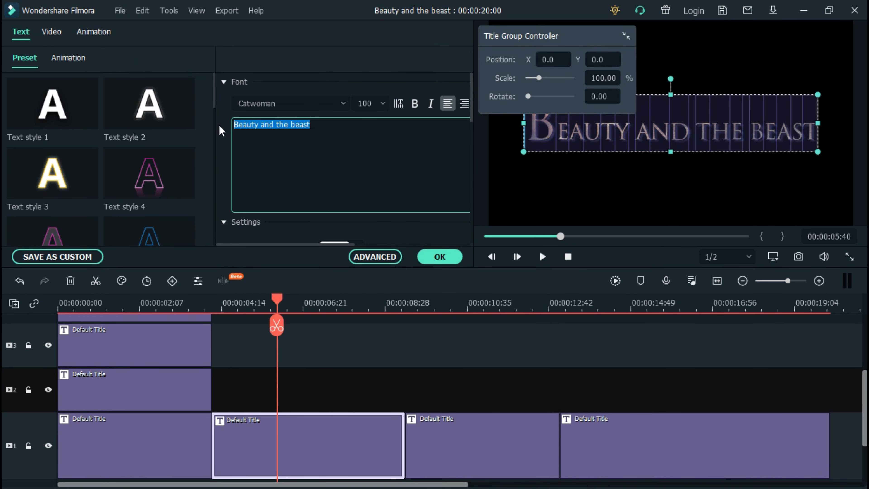
{"action": "type", "text": "Prin"}
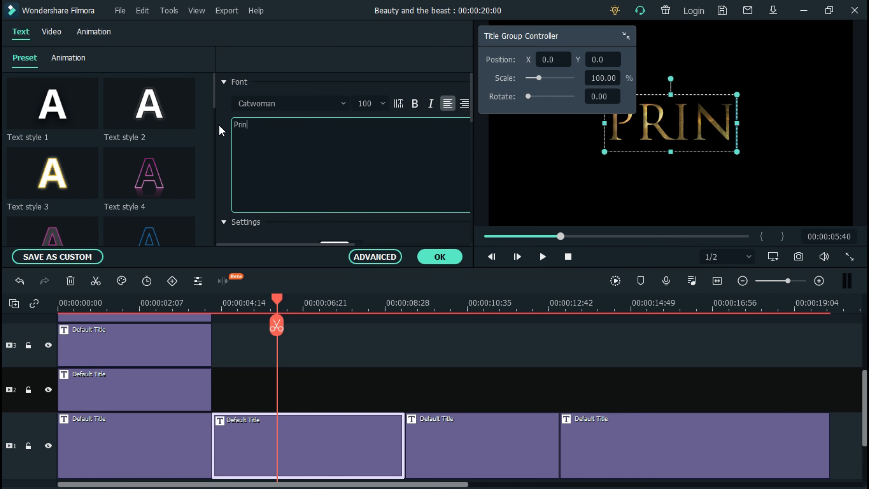
{"action": "type", "text": "cess dianna"}
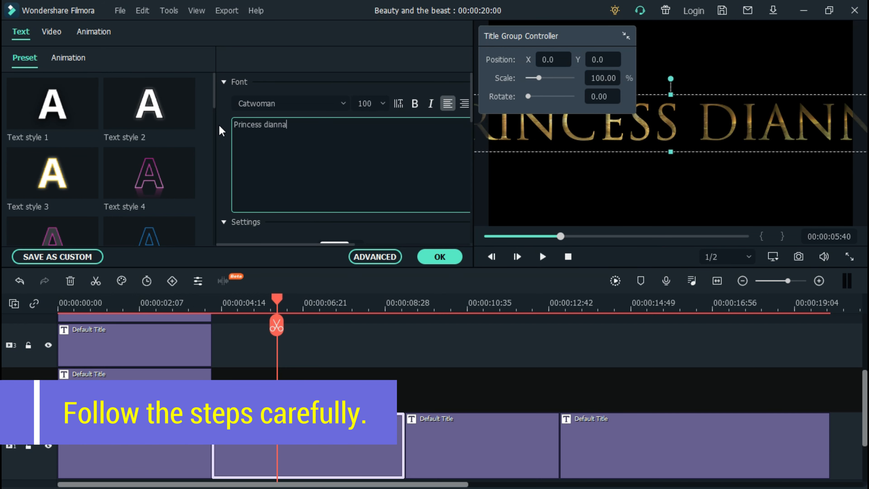
Set the font size of the "Princess dianna" title to 44
{"action": "left_click", "coordinate": [385, 109]}
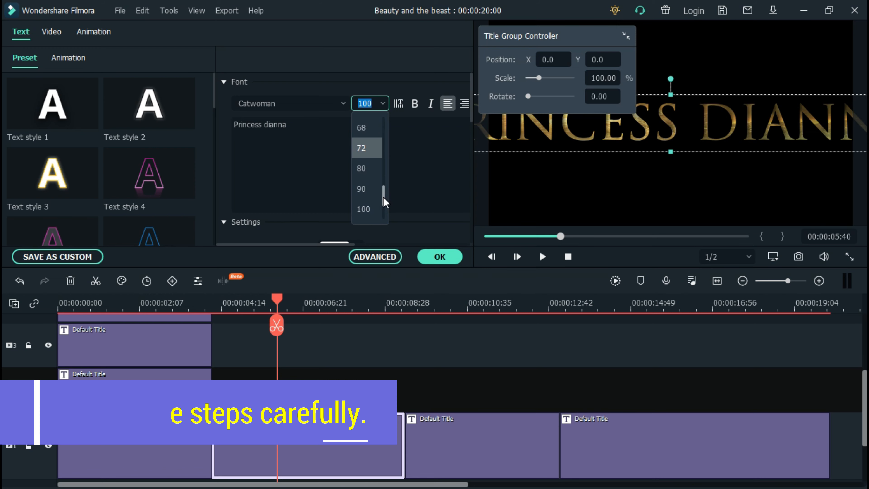
{"action": "left_click_drag", "start_coordinate": [383, 197], "coordinate": [381, 180]}
{"action": "scroll", "coordinate": [368, 147], "scroll_direction": "up", "scroll_amount": 1}
{"action": "left_click", "coordinate": [361, 133]}
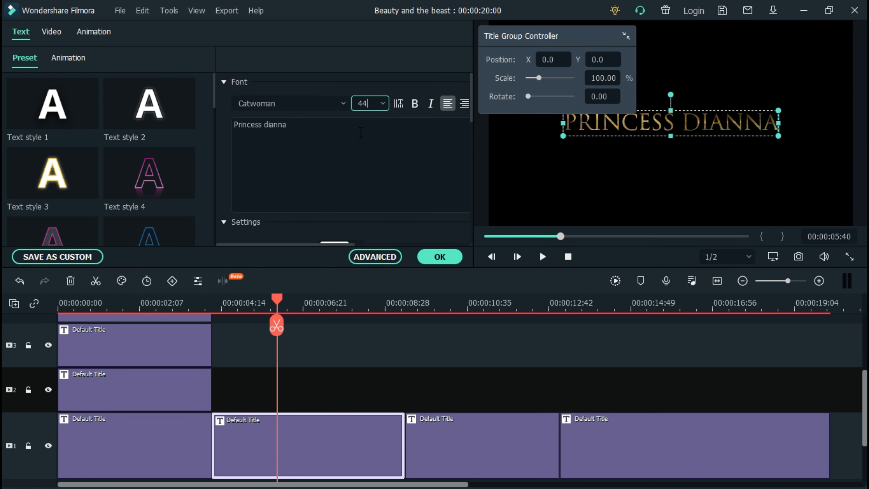
In the advanced text editor, enlarge the initial P of "Princess dianna" to 100 and set the letter spacing to 3
{"action": "left_click", "coordinate": [375, 257]}
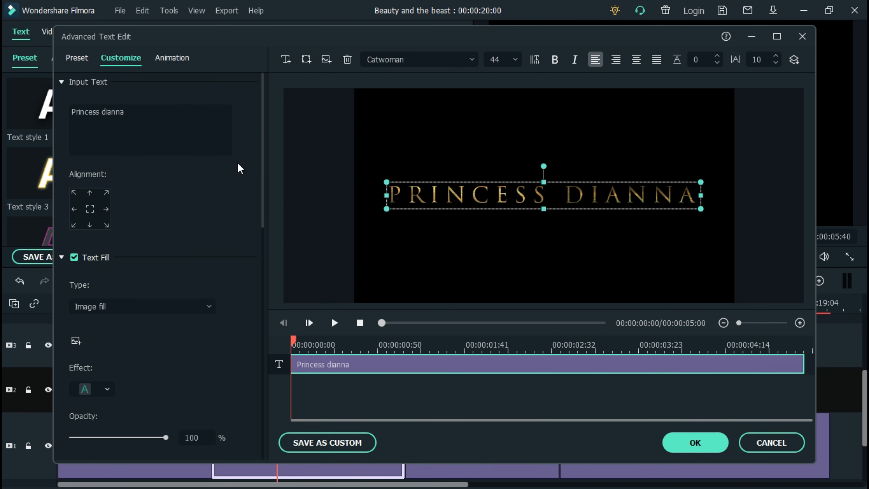
{"action": "left_click", "coordinate": [515, 60]}
{"action": "scroll", "coordinate": [496, 130], "scroll_direction": "down", "scroll_amount": 3}
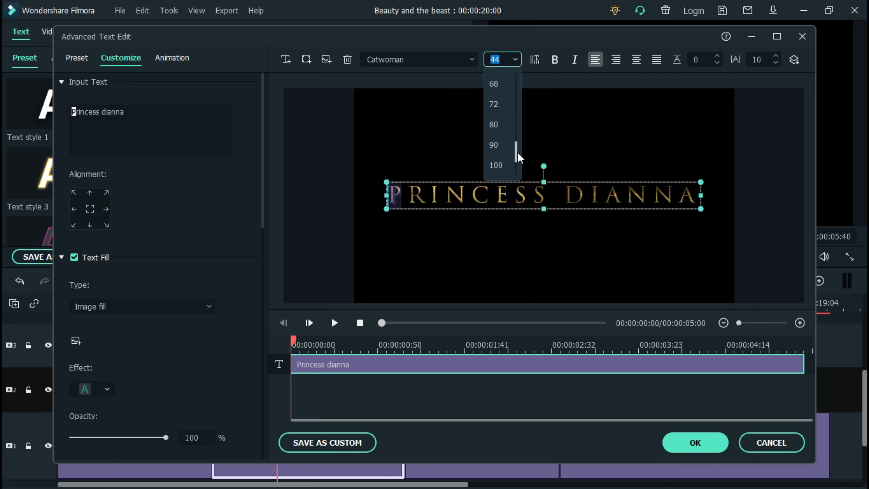
{"action": "left_click", "coordinate": [495, 165]}
{"action": "left_click", "coordinate": [757, 59]}
{"action": "key", "text": "BackSpace"}
{"action": "key", "text": "BackSpace"}
{"action": "type", "text": "3"}
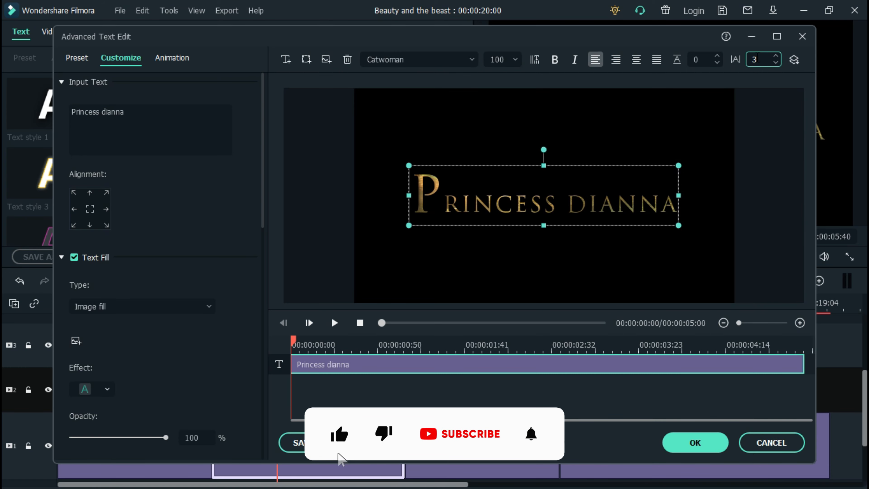
{"action": "left_click", "coordinate": [695, 443]}
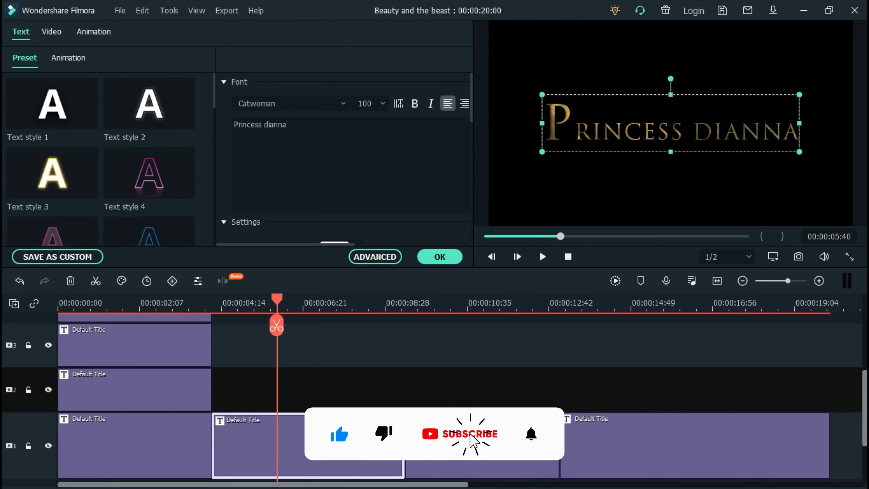
Copy the "Princess dianna" clip onto tracks 2 and 3 and line both copies up directly above the original
{"action": "right_click", "coordinate": [319, 326]}
{"action": "left_click", "coordinate": [342, 158]}
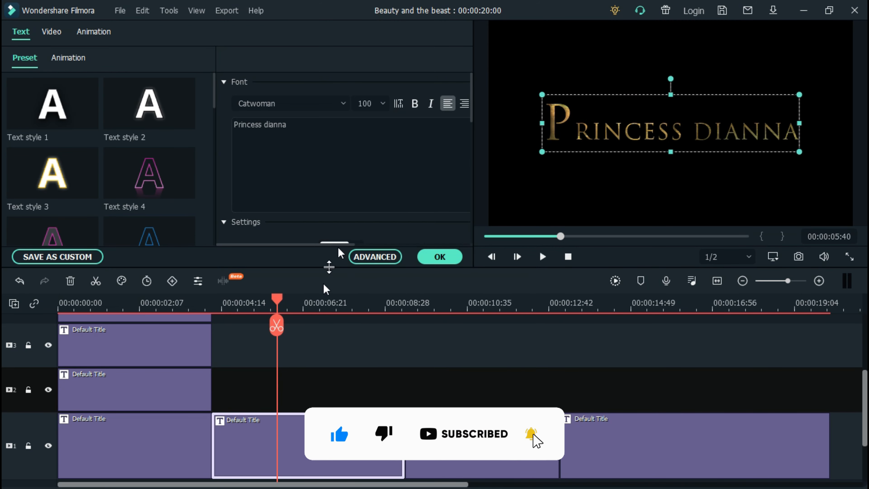
{"action": "right_click", "coordinate": [310, 363]}
{"action": "left_click", "coordinate": [380, 50]}
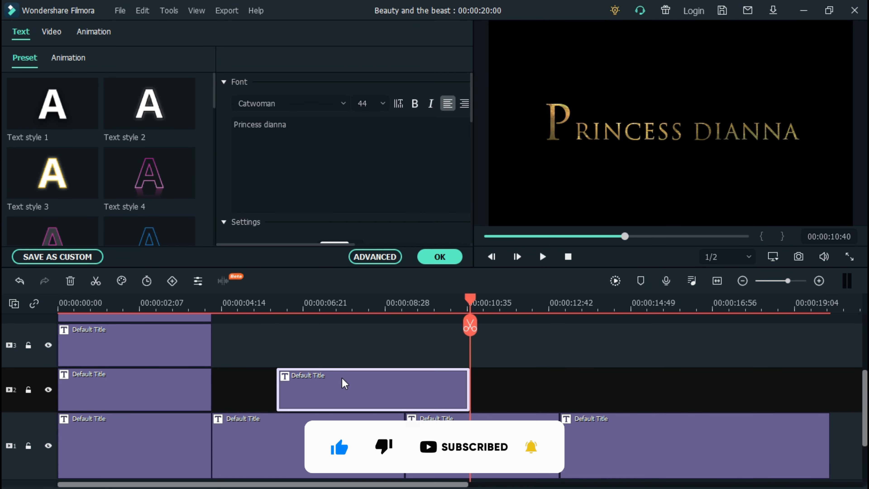
{"action": "right_click", "coordinate": [315, 346]}
{"action": "left_click", "coordinate": [404, 77]}
{"action": "left_click_drag", "start_coordinate": [531, 404], "coordinate": [274, 343]}
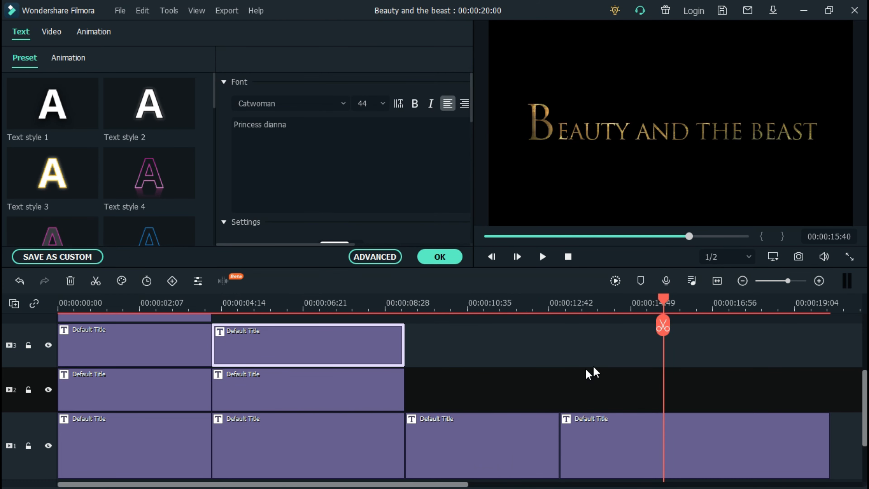
Hide track 2, shorten the second title on track 1 to "Princess", and align it over that word in the full title
{"action": "left_click", "coordinate": [286, 381]}
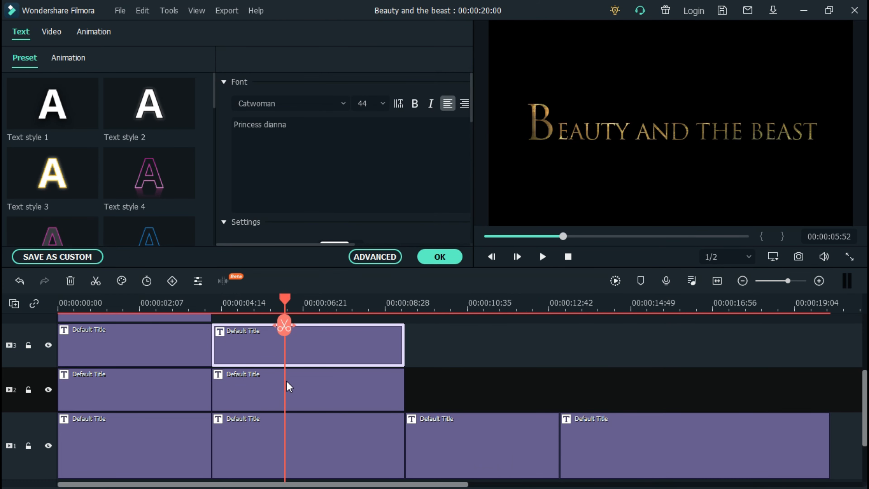
{"action": "left_click", "coordinate": [48, 390]}
{"action": "left_click", "coordinate": [309, 474]}
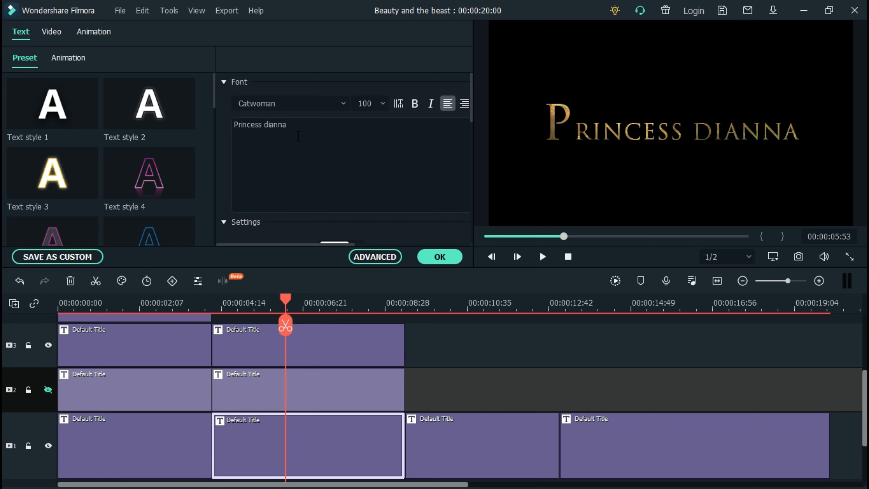
{"action": "left_click_drag", "start_coordinate": [299, 137], "coordinate": [265, 125]}
{"action": "key", "text": "BackSpace"}
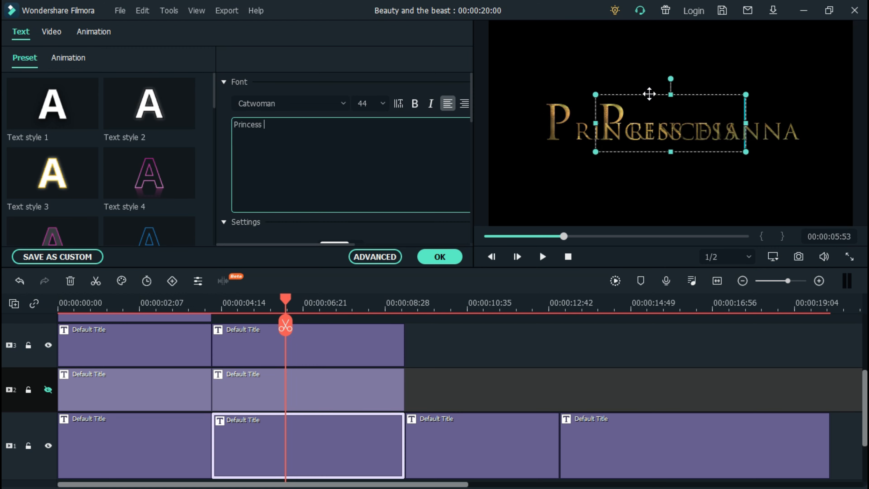
{"action": "left_click_drag", "start_coordinate": [650, 94], "coordinate": [596, 90]}
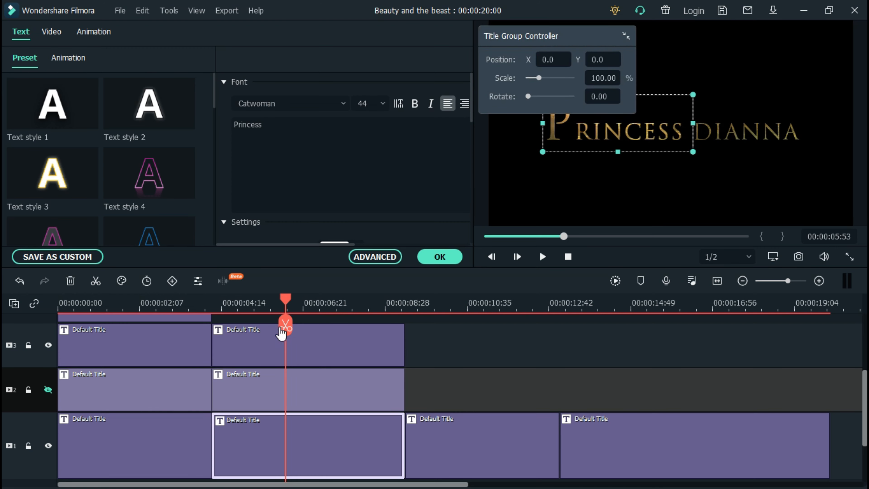
With track 2 shown instead of track 1, shorten its second title to "dianna" and align it over the matching word
{"action": "left_click", "coordinate": [48, 445]}
{"action": "left_click", "coordinate": [48, 389]}
{"action": "left_click", "coordinate": [308, 390]}
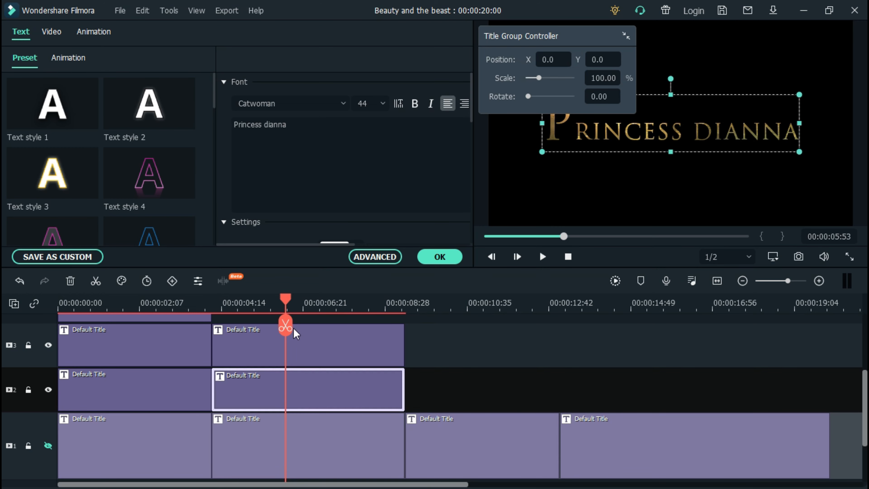
{"action": "double_click", "coordinate": [247, 124]}
{"action": "key", "text": "BackSpace"}
{"action": "left_click_drag", "start_coordinate": [694, 113], "coordinate": [770, 118]}
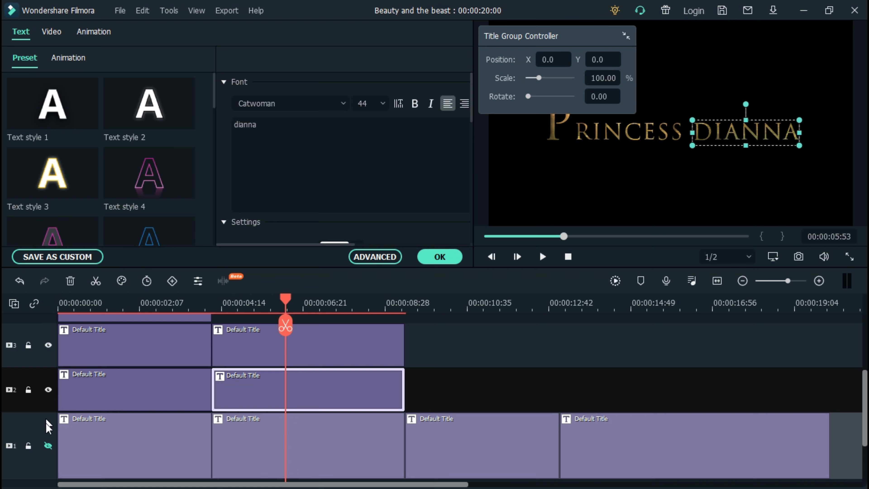
Show track 1 again and delete the full "Princess dianna" title from track 3
{"action": "left_click", "coordinate": [48, 446]}
{"action": "left_click", "coordinate": [331, 353]}
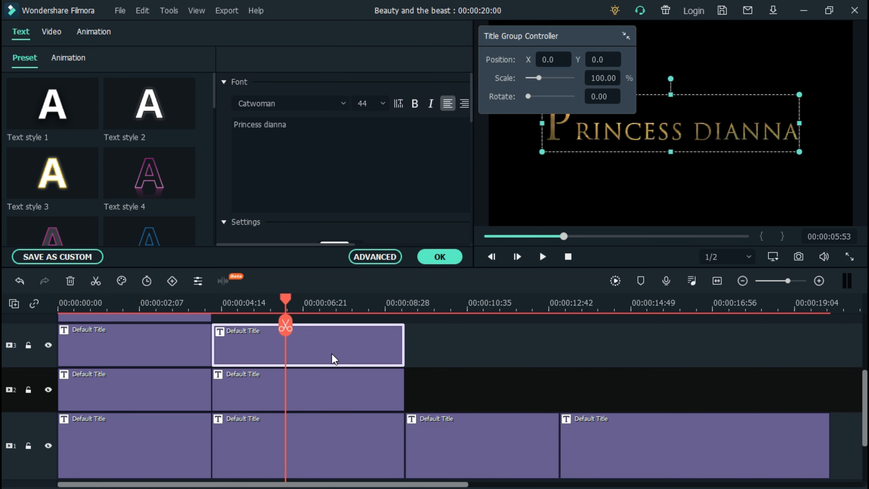
{"action": "key", "text": "Delete"}
Change the third title on track 1 to "IN" and set its letter N to size 44
{"action": "left_click", "coordinate": [466, 390]}
{"action": "left_click", "coordinate": [445, 441]}
{"action": "left_click", "coordinate": [246, 137]}
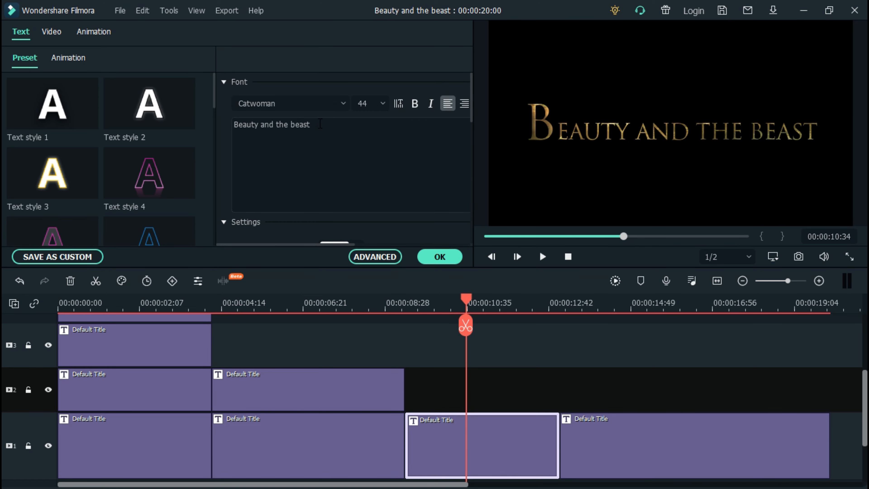
{"action": "type", "text": "IN"}
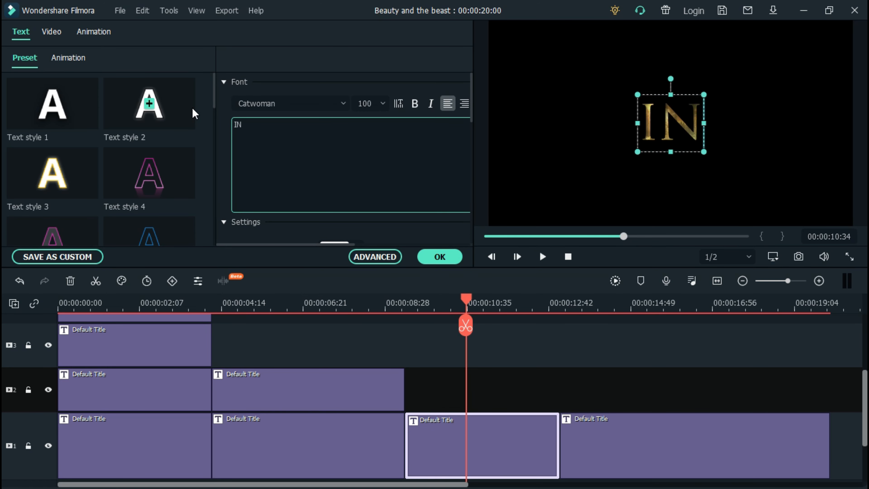
{"action": "key", "text": "shift+Left"}
{"action": "left_click", "coordinate": [386, 105]}
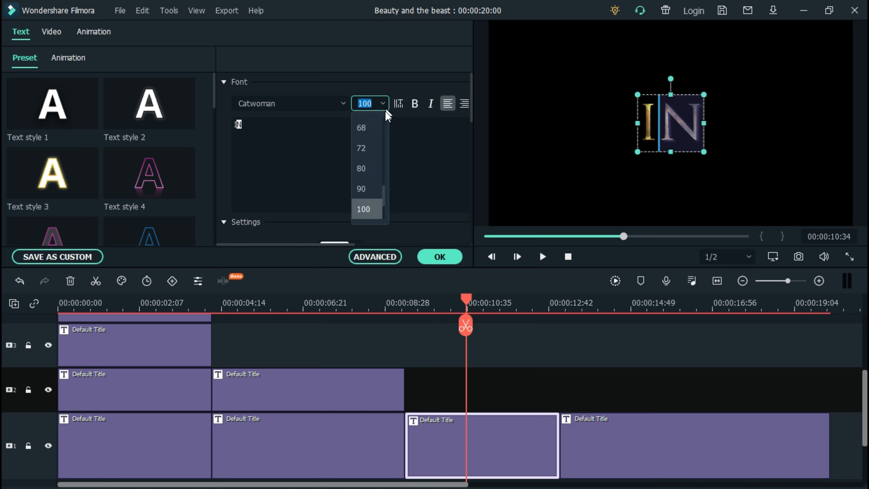
{"action": "scroll", "coordinate": [369, 154], "scroll_direction": "up", "scroll_amount": 3}
{"action": "left_click", "coordinate": [369, 129]}
{"action": "left_click", "coordinate": [468, 288]}
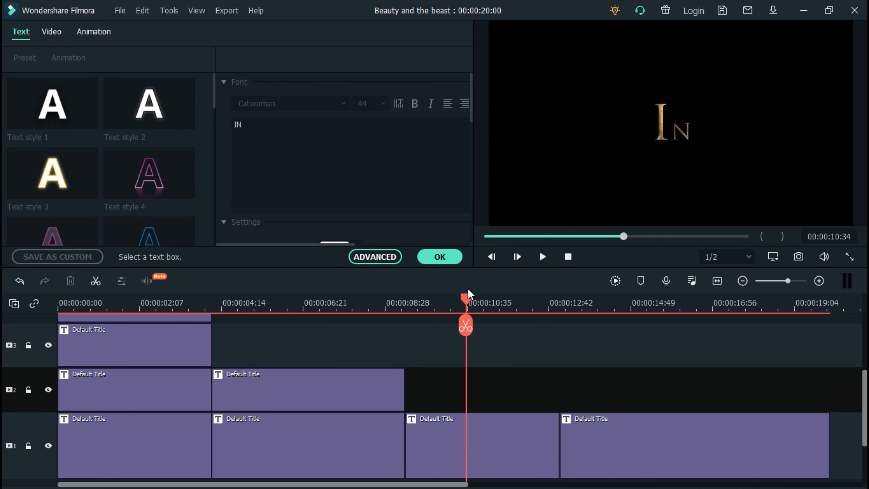
{"action": "left_click", "coordinate": [441, 257]}
Change the fourth title on track 1 to "tHE queen" and set the letters "HE" to size 64
{"action": "left_click_drag", "start_coordinate": [459, 301], "coordinate": [611, 305]}
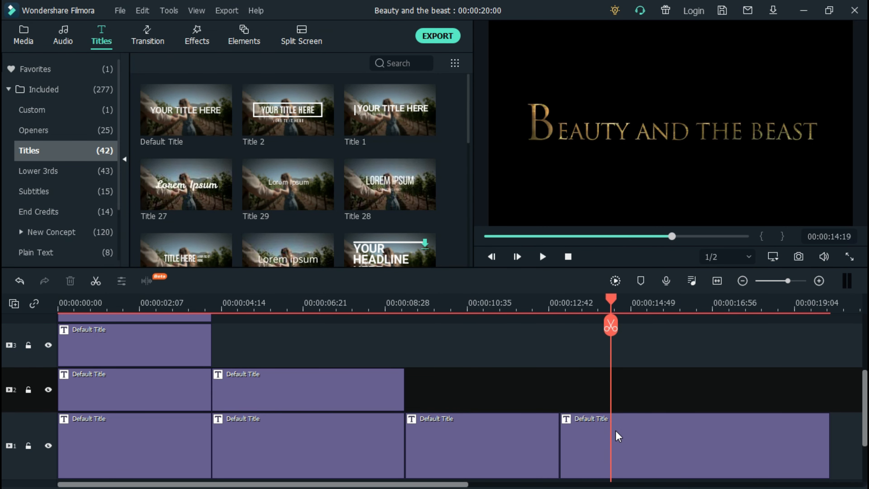
{"action": "double_click", "coordinate": [619, 437]}
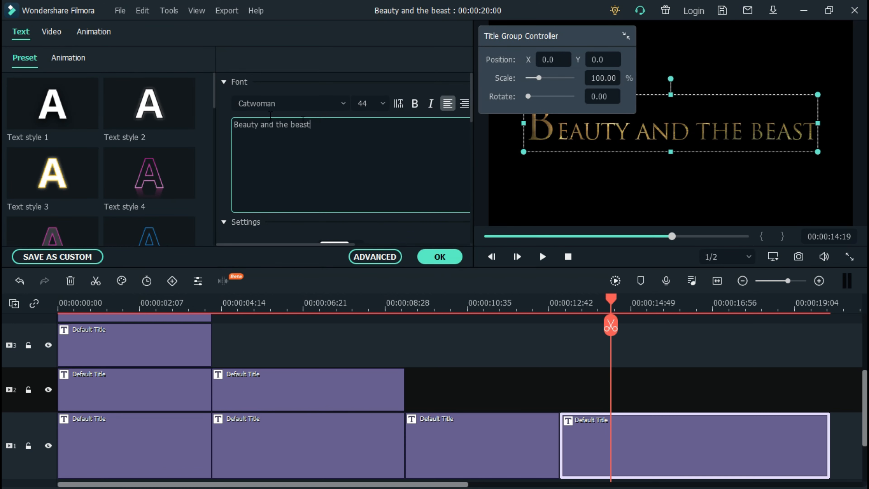
{"action": "key", "text": "ctrl+a"}
{"action": "type", "text": "tHE queen"}
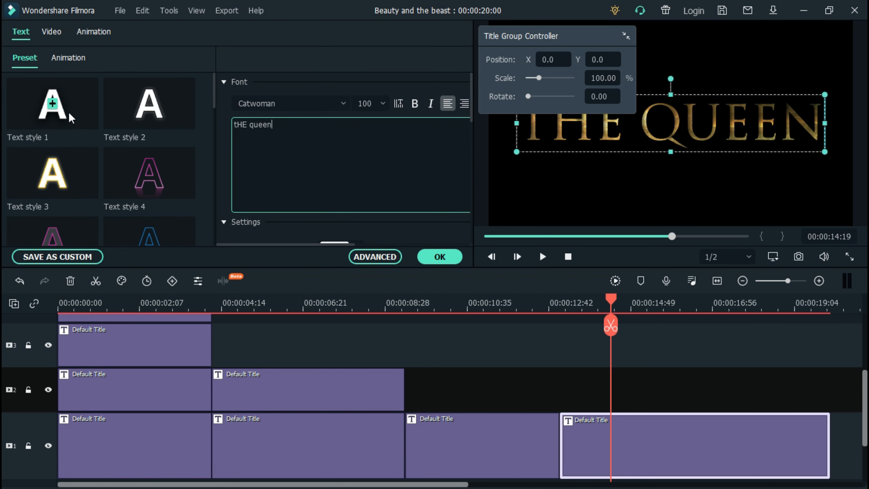
{"action": "left_click_drag", "start_coordinate": [238, 125], "coordinate": [248, 125]}
{"action": "left_click", "coordinate": [380, 106]}
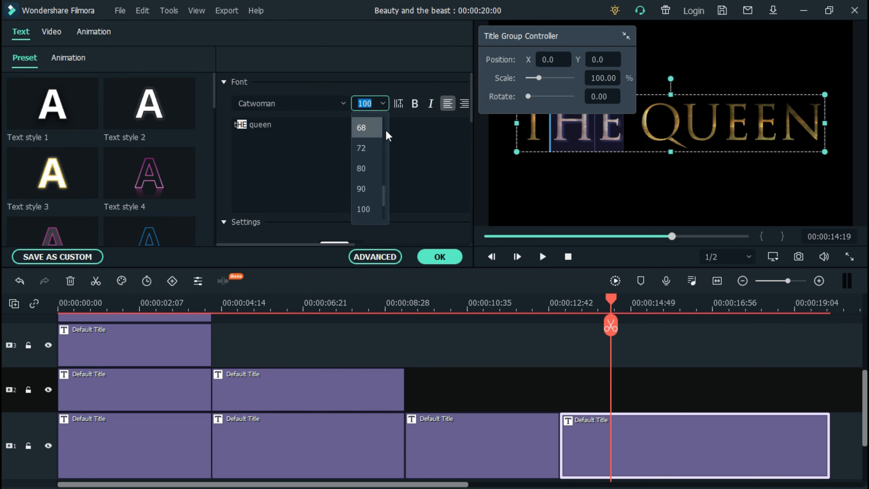
{"action": "left_click_drag", "start_coordinate": [384, 188], "coordinate": [384, 181]}
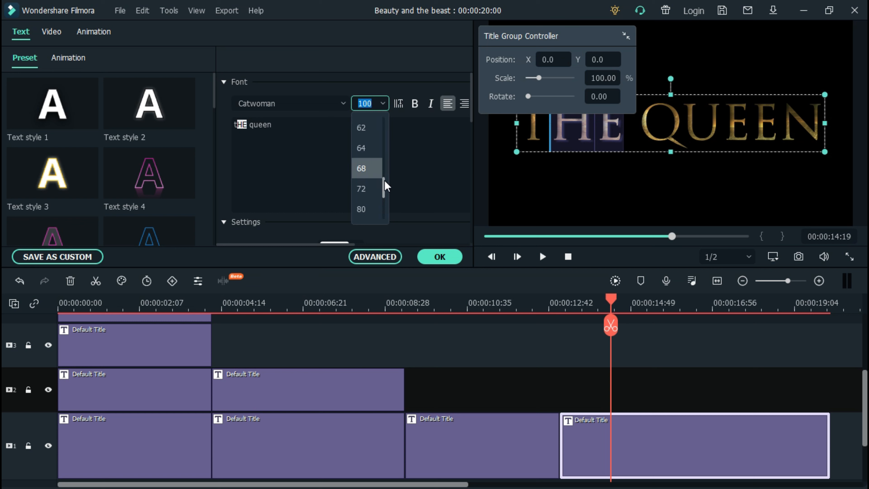
{"action": "left_click", "coordinate": [367, 148]}
Set the letters "ueen" of the "tHE queen" title to size 64 and finish editing the title
{"action": "left_click_drag", "start_coordinate": [253, 125], "coordinate": [272, 125]}
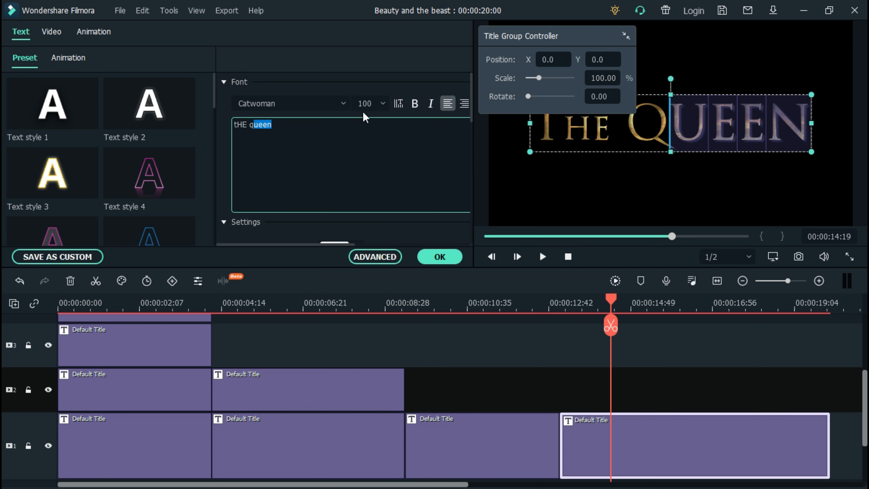
{"action": "left_click", "coordinate": [382, 105]}
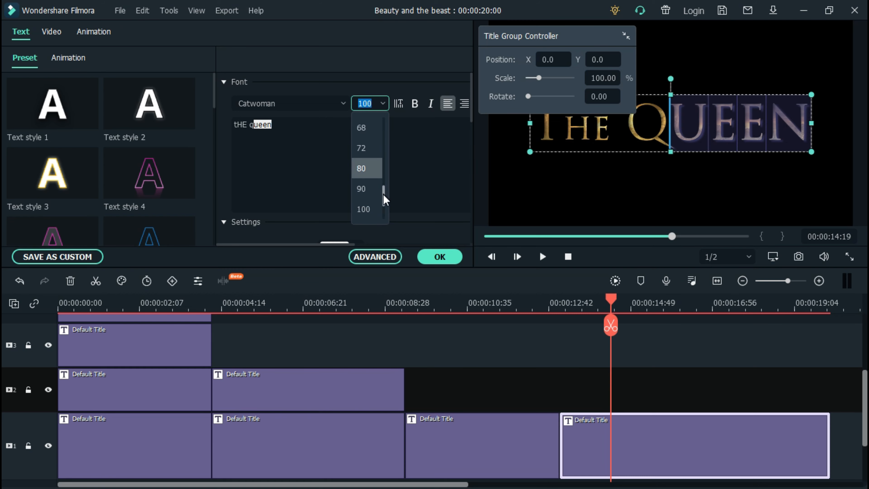
{"action": "left_click_drag", "start_coordinate": [384, 198], "coordinate": [384, 175]}
{"action": "left_click", "coordinate": [371, 188]}
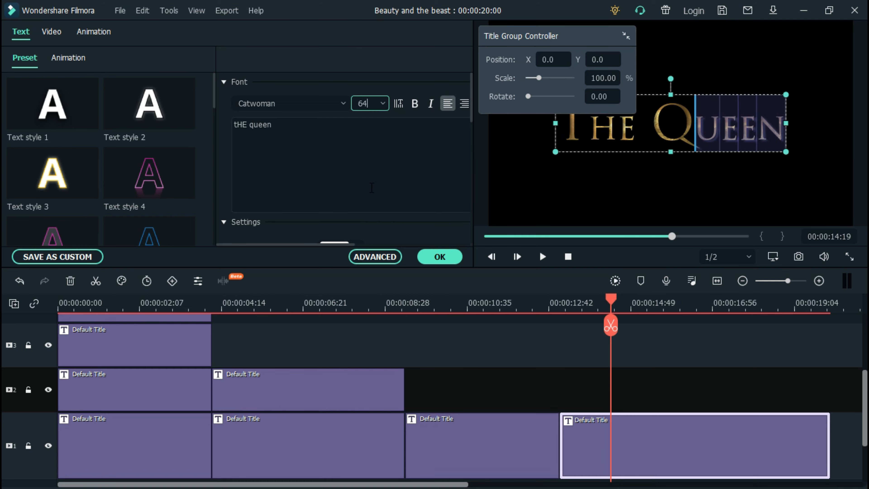
{"action": "left_click", "coordinate": [370, 255]}
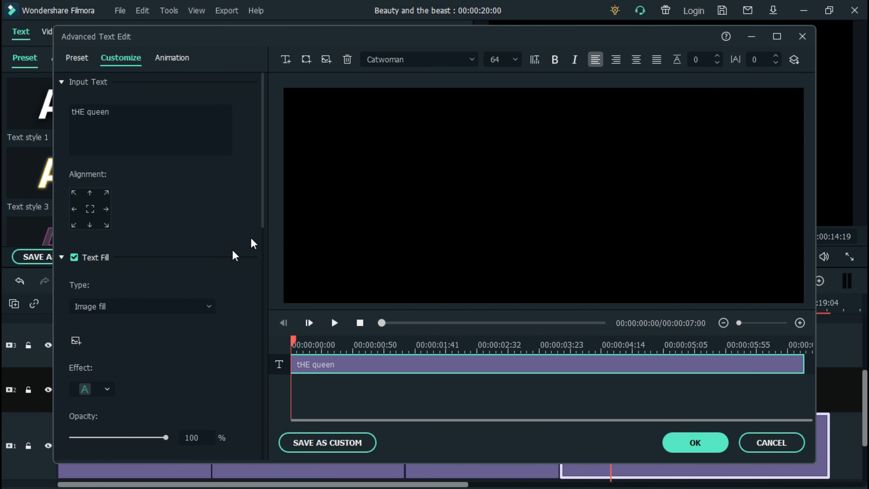
{"action": "left_click", "coordinate": [686, 448]}
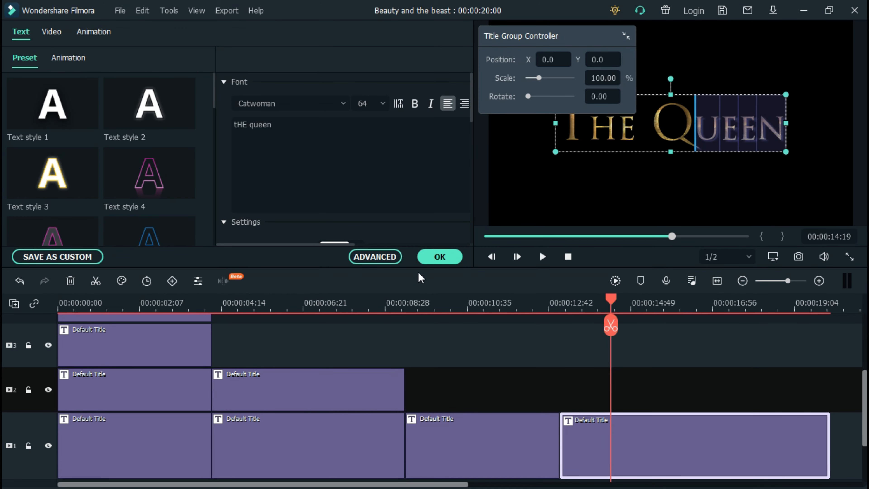
{"action": "left_click", "coordinate": [440, 256]}
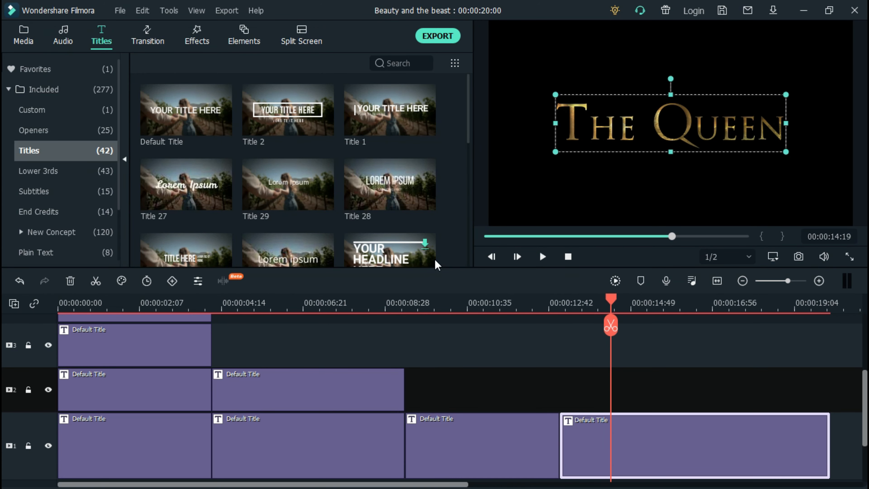
Copy the "tHE queen" clip onto tracks 2 and 3 and line both copies up directly above the original
{"action": "left_click", "coordinate": [584, 443]}
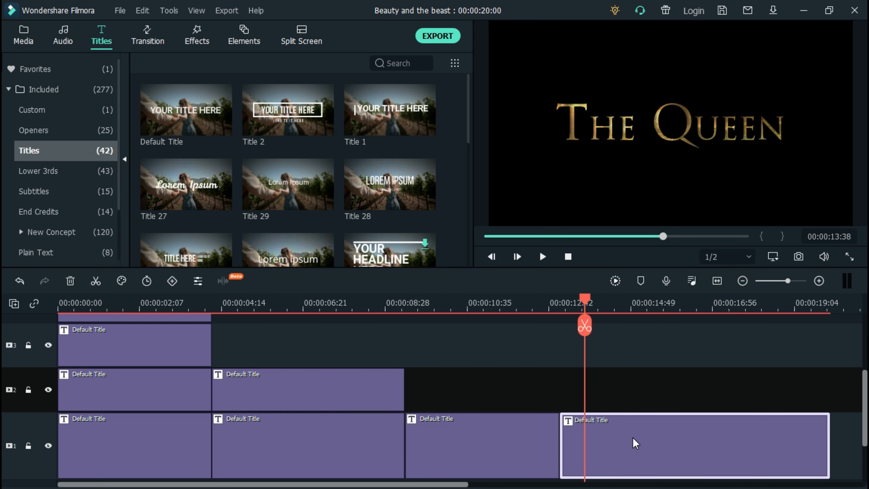
{"action": "right_click", "coordinate": [631, 449]}
{"action": "left_click", "coordinate": [632, 257]}
{"action": "right_click", "coordinate": [619, 352]}
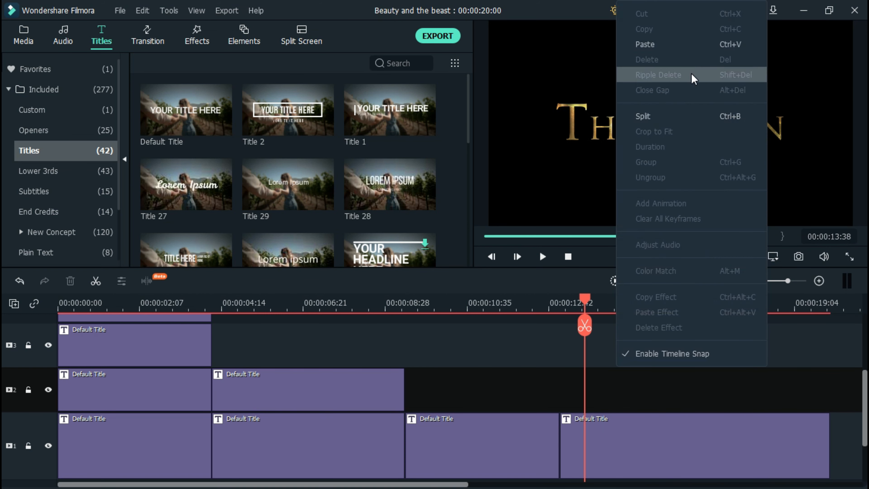
{"action": "left_click", "coordinate": [644, 46]}
{"action": "key", "text": "ctrl+v"}
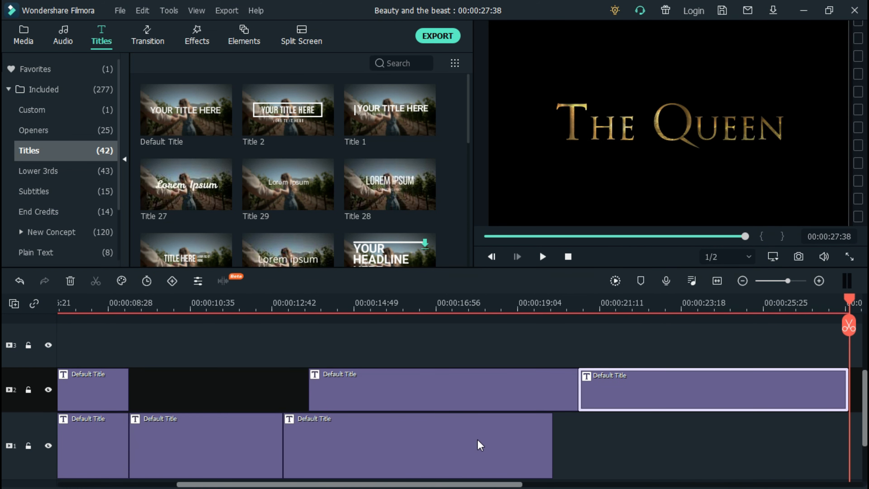
{"action": "left_click_drag", "start_coordinate": [466, 396], "coordinate": [440, 396]}
{"action": "left_click_drag", "start_coordinate": [607, 396], "coordinate": [318, 336]}
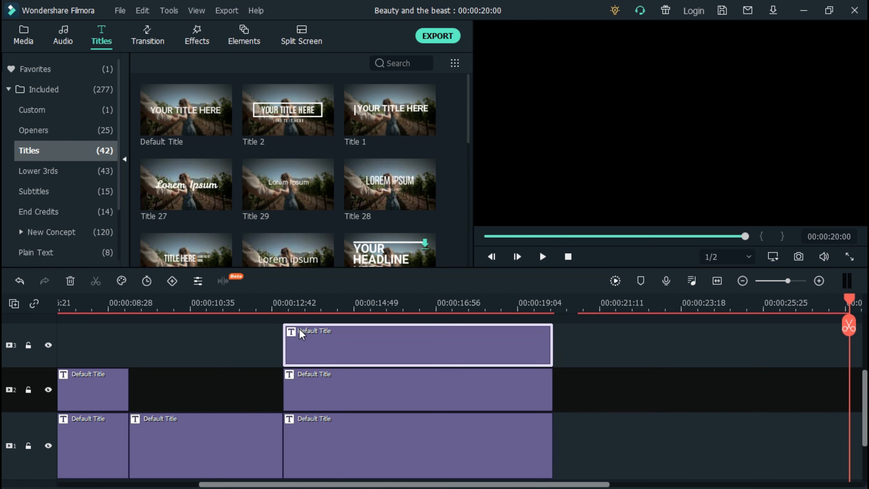
Hide track 2, shorten the last title on track 1 to "tHE", and align it over that word in the full title
{"action": "left_click", "coordinate": [49, 390]}
{"action": "double_click", "coordinate": [340, 439]}
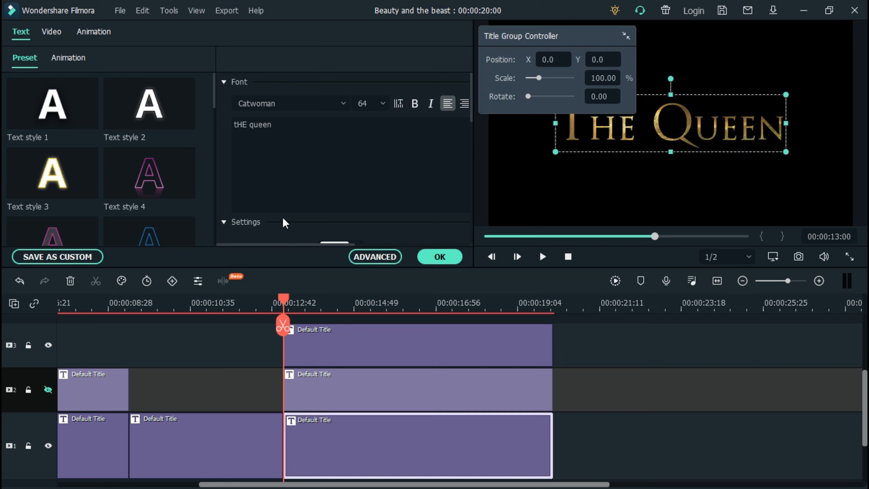
{"action": "left_click", "coordinate": [272, 134]}
{"action": "key", "text": "BackSpace"}
{"action": "key", "text": "BackSpace"}
{"action": "key", "text": "BackSpace"}
{"action": "key", "text": "BackSpace"}
{"action": "key", "text": "BackSpace"}
{"action": "key", "text": "BackSpace"}
{"action": "left_click_drag", "start_coordinate": [678, 92], "coordinate": [608, 91]}
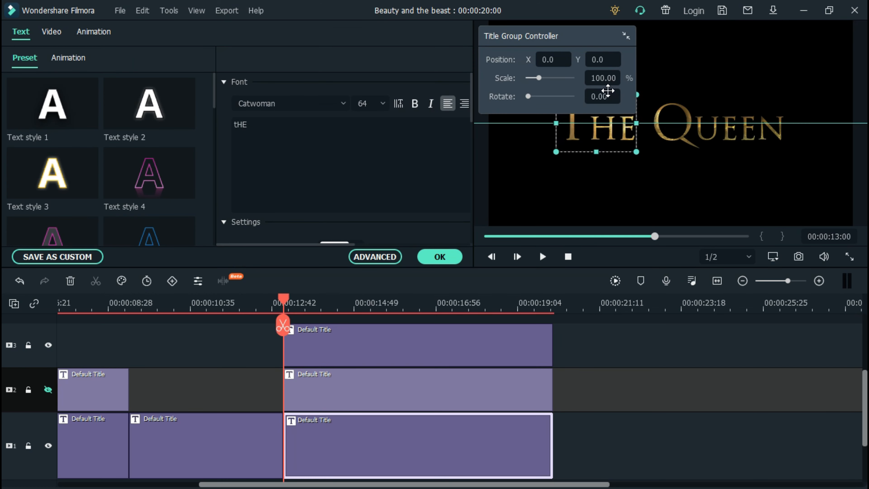
With track 2 shown instead of track 1, shorten its last title to "queen" and align it over the matching word
{"action": "left_click", "coordinate": [49, 390]}
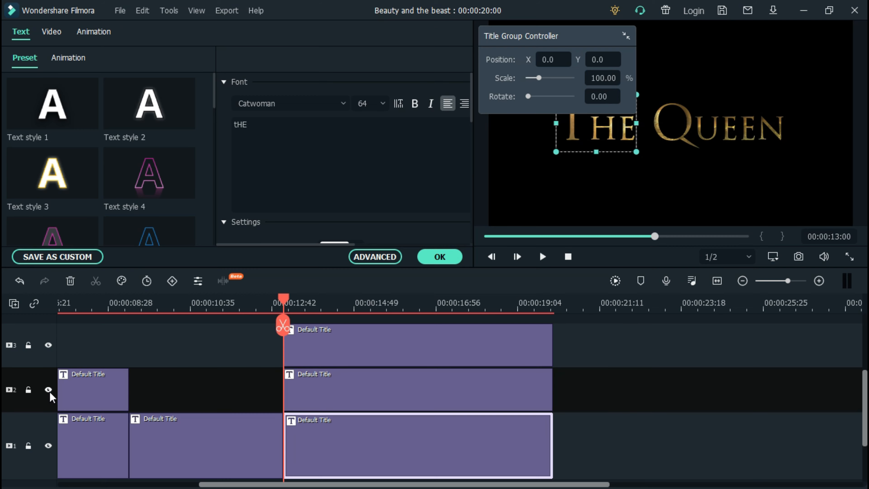
{"action": "left_click", "coordinate": [49, 445]}
{"action": "left_click", "coordinate": [315, 392]}
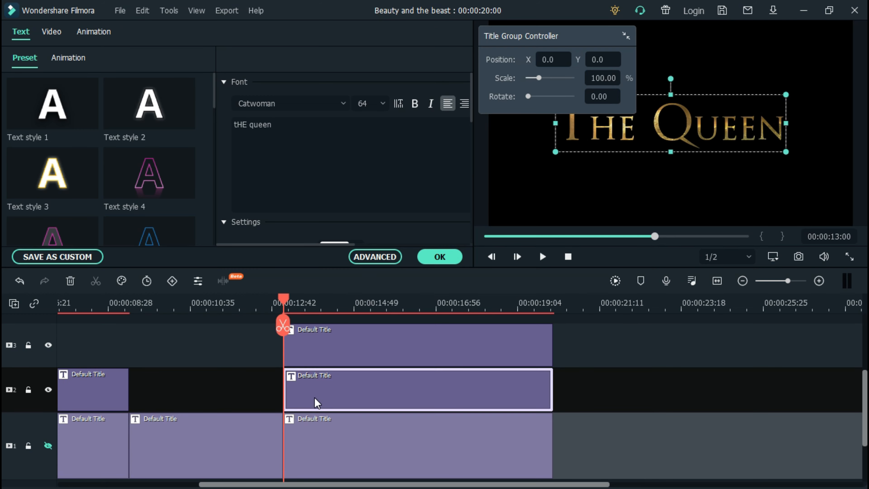
{"action": "left_click", "coordinate": [253, 126]}
{"action": "key", "text": "BackSpace"}
{"action": "key", "text": "BackSpace"}
{"action": "key", "text": "BackSpace"}
{"action": "key", "text": "BackSpace"}
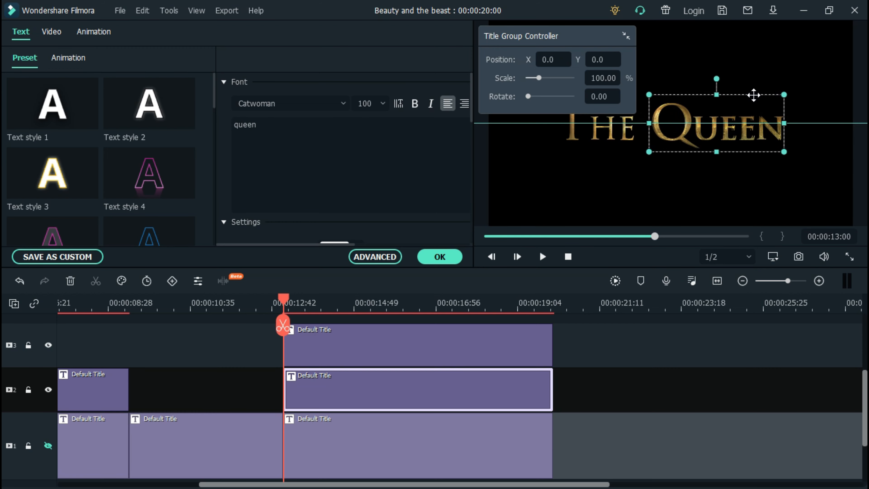
Delete the full "tHE queen" title from track 3, show track 1 again, and close the title editor
{"action": "left_click", "coordinate": [333, 346]}
{"action": "right_click", "coordinate": [334, 346]}
{"action": "left_click", "coordinate": [397, 102]}
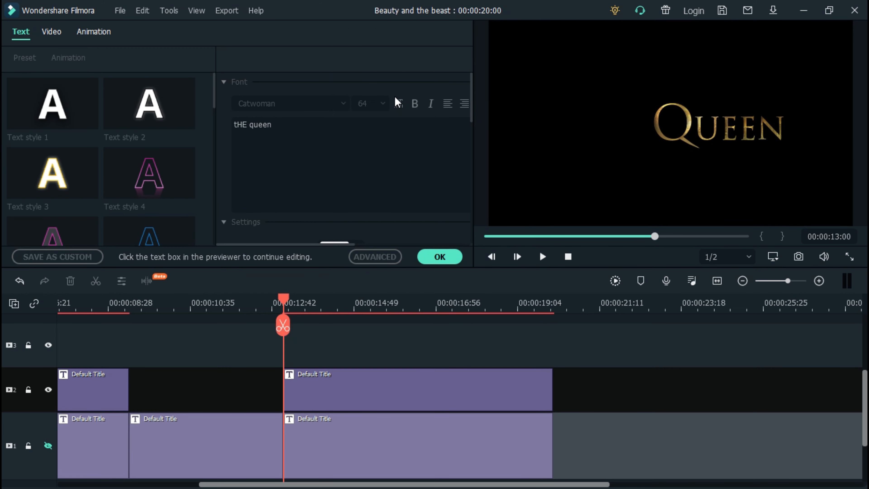
{"action": "left_click", "coordinate": [48, 445]}
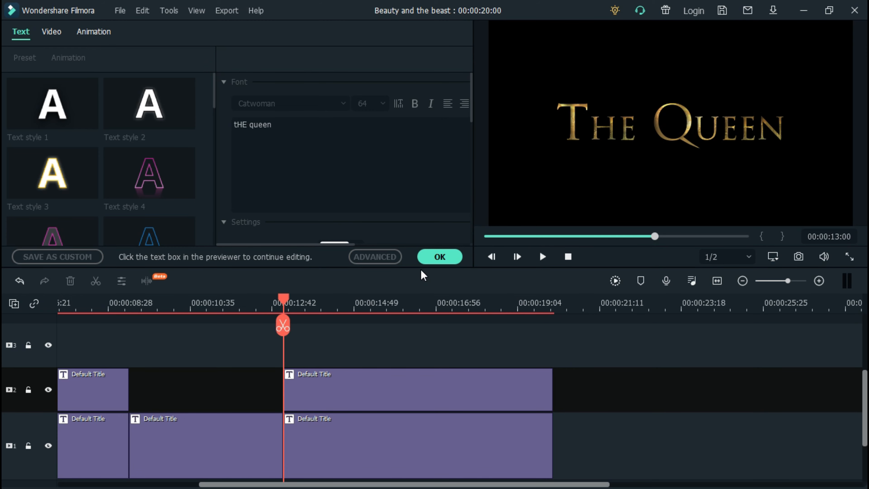
{"action": "left_click", "coordinate": [440, 257]}
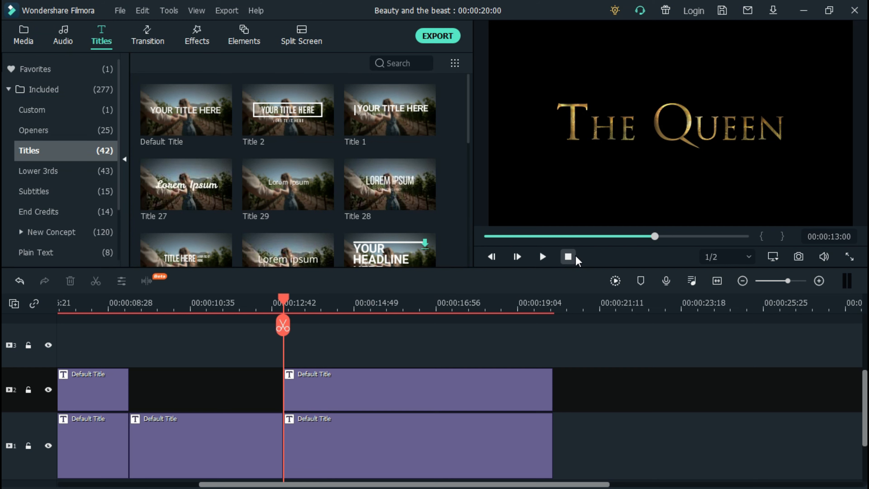
Move the title on track 5 to start at 00:00:01:24 and trim its end flush with the clips below
{"action": "left_click", "coordinate": [569, 257]}
{"action": "scroll", "coordinate": [320, 373], "scroll_direction": "up", "scroll_amount": 5}
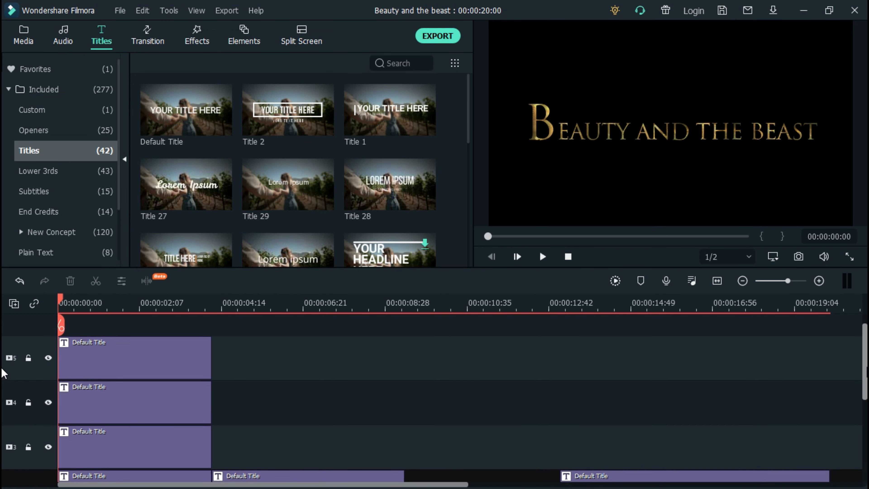
{"action": "left_click", "coordinate": [62, 303]}
{"action": "left_click_drag", "start_coordinate": [81, 304], "coordinate": [111, 304]}
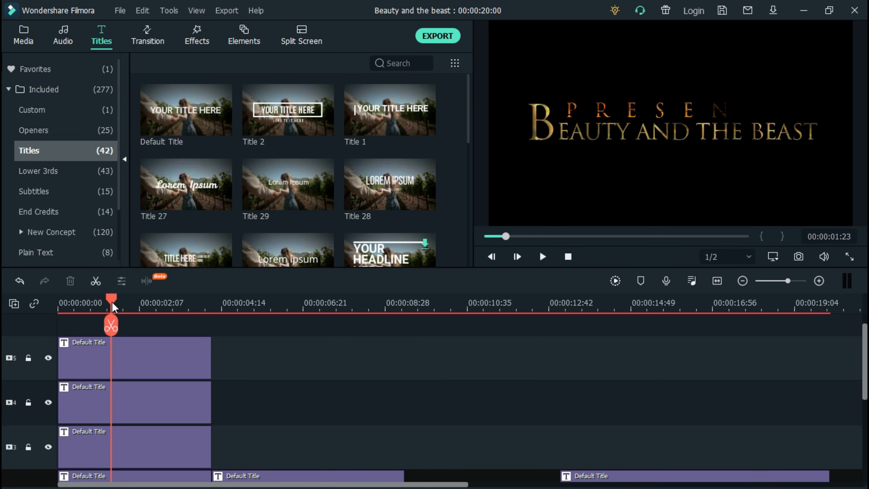
{"action": "left_click_drag", "start_coordinate": [85, 370], "coordinate": [141, 371]}
{"action": "left_click_drag", "start_coordinate": [265, 362], "coordinate": [213, 363]}
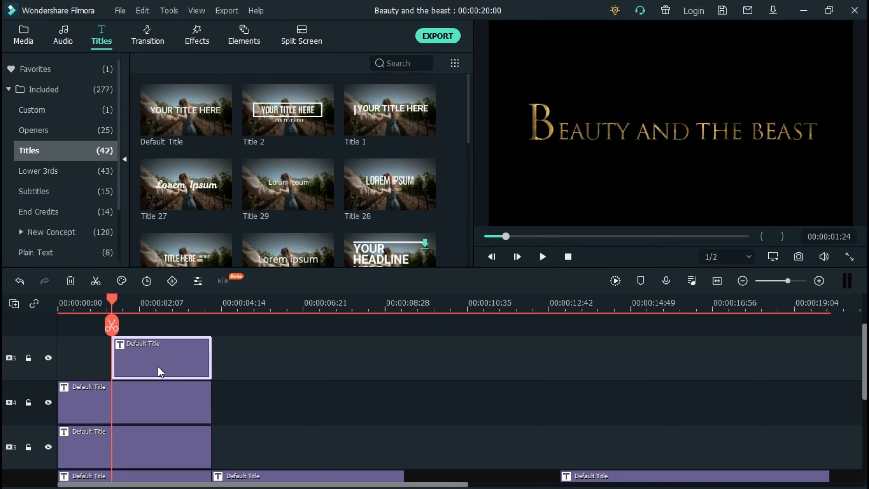
Add an animation keyframe at the start of the "Beauty" title on track 1 with rotation -20° and scale 400%
{"action": "right_click", "coordinate": [128, 401]}
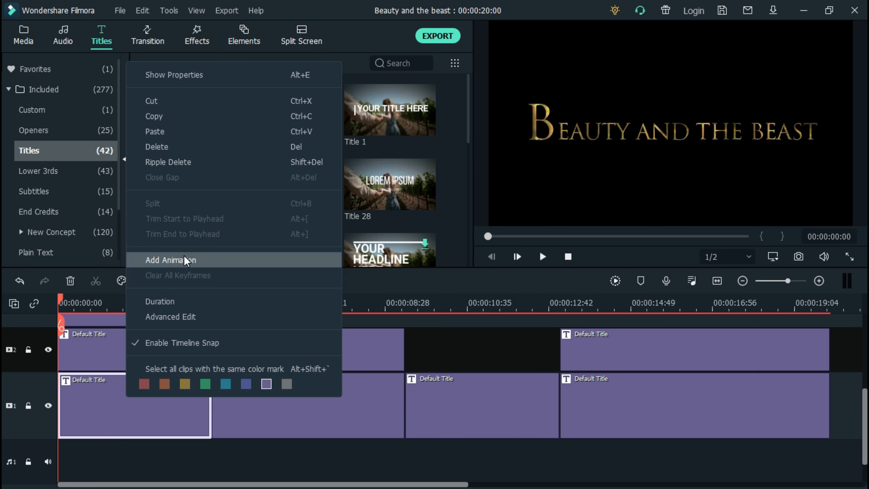
{"action": "left_click", "coordinate": [187, 261]}
{"action": "left_click", "coordinate": [196, 113]}
{"action": "left_click", "coordinate": [187, 142]}
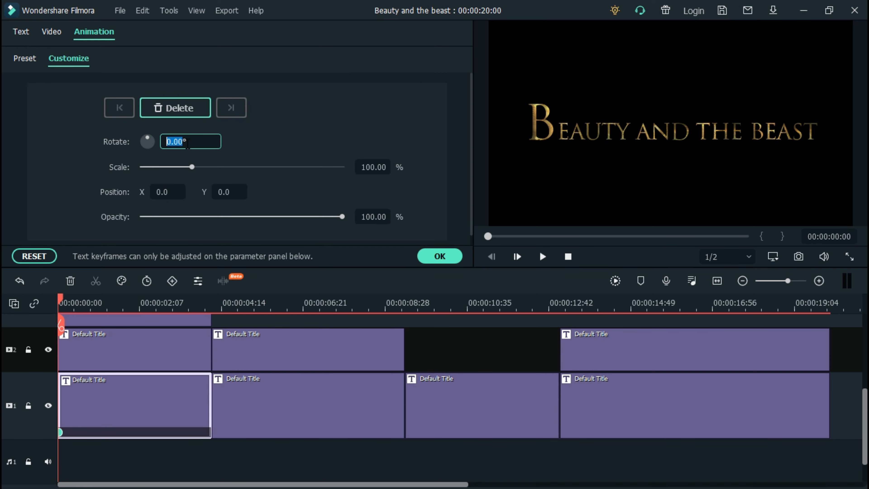
{"action": "key", "text": "BackSpace"}
{"action": "type", "text": "-20"}
{"action": "left_click", "coordinate": [375, 168]}
{"action": "type", "text": "4"}
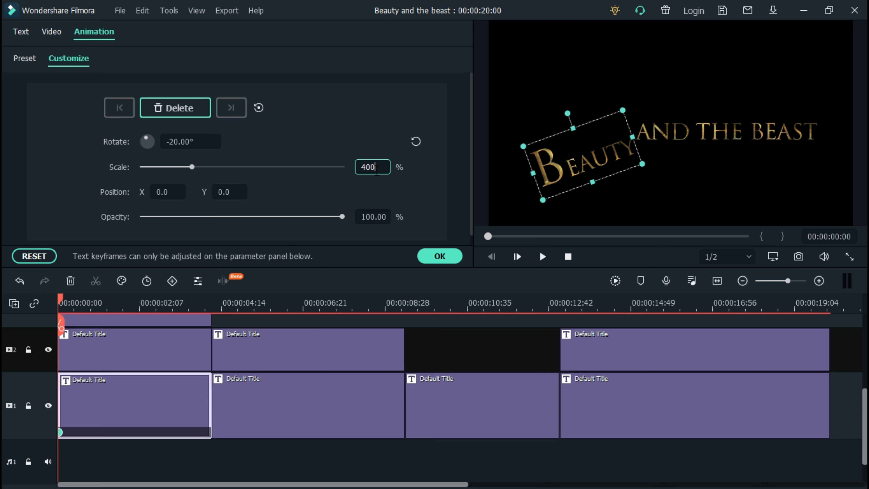
{"action": "type", "text": "00"}
{"action": "key", "text": "Return"}
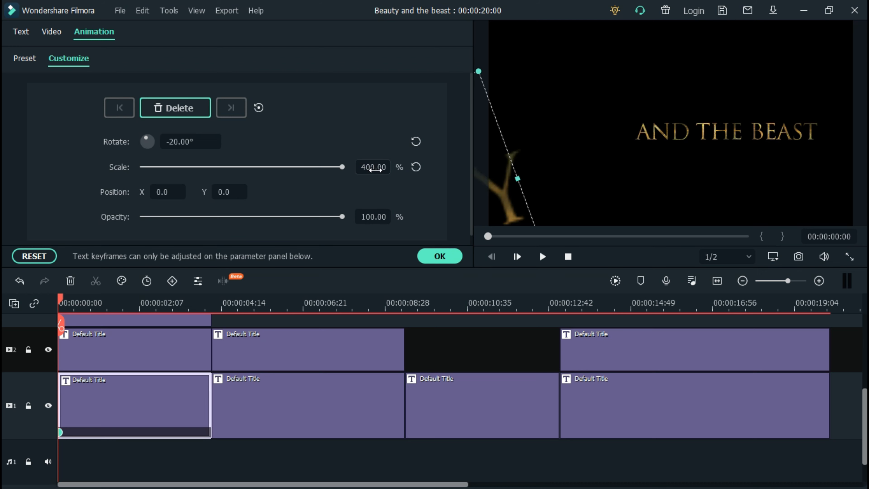
Add an animation keyframe at the start of the "and" title on track 2 with rotation 20° and scale 400%
{"action": "left_click", "coordinate": [159, 366]}
{"action": "left_click", "coordinate": [175, 113]}
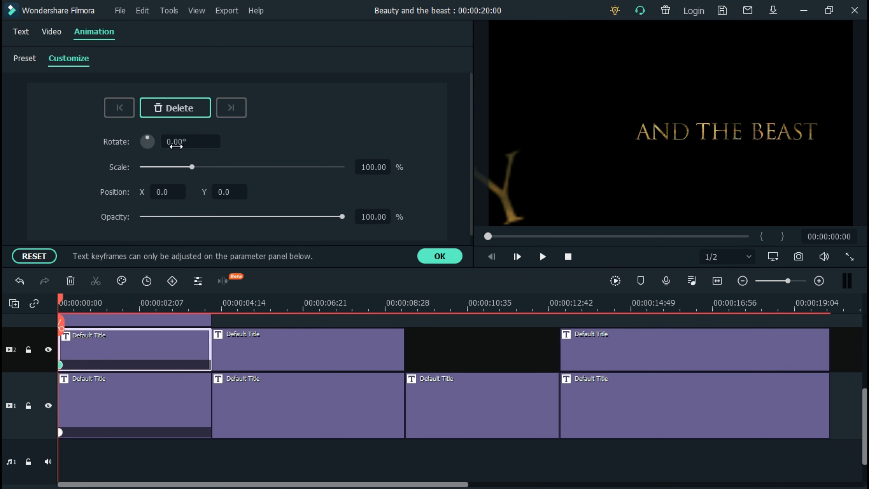
{"action": "left_click", "coordinate": [178, 143]}
{"action": "type", "text": "20"}
{"action": "key", "text": "Return"}
{"action": "left_click", "coordinate": [374, 167]}
{"action": "type", "text": "4"}
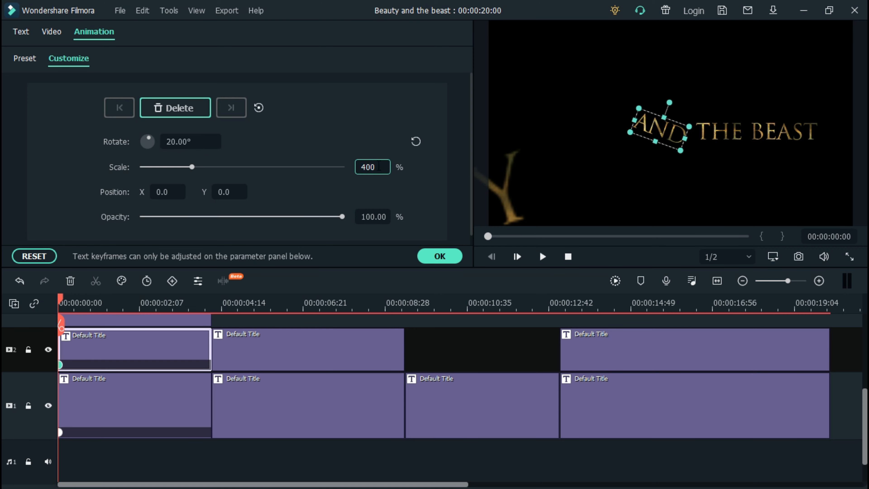
{"action": "key", "text": "Return"}
Add a keyframe at the start of the "the" title on track 3 with rotation 20°, scale 400% and X position -160
{"action": "left_click", "coordinate": [187, 322]}
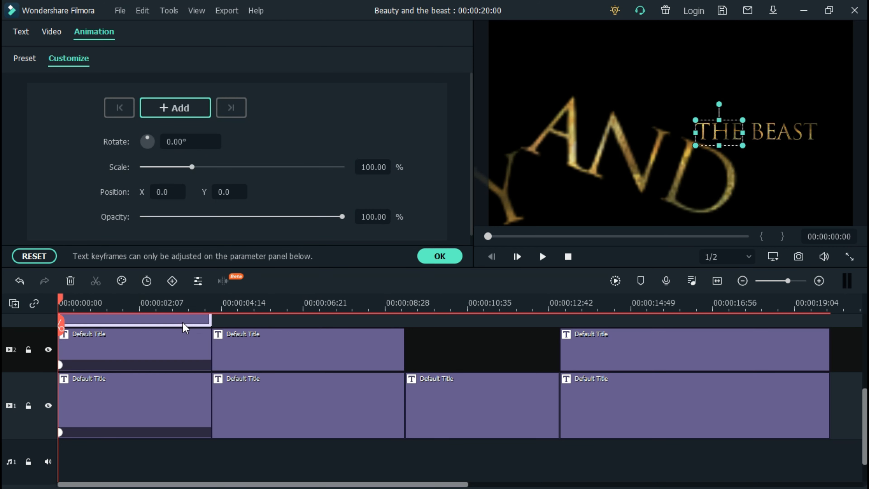
{"action": "left_click", "coordinate": [175, 113]}
{"action": "left_click", "coordinate": [179, 141]}
{"action": "type", "text": "2"}
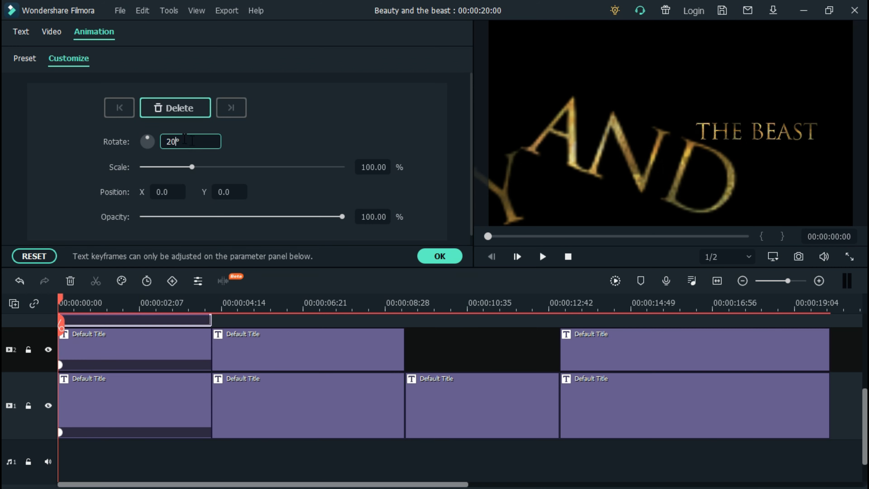
{"action": "left_click", "coordinate": [373, 166]}
{"action": "type", "text": "400"}
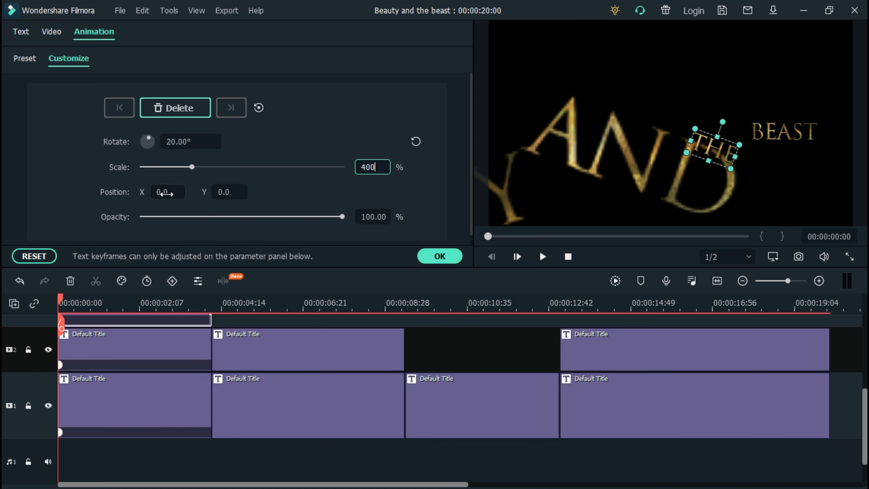
{"action": "left_click", "coordinate": [164, 193]}
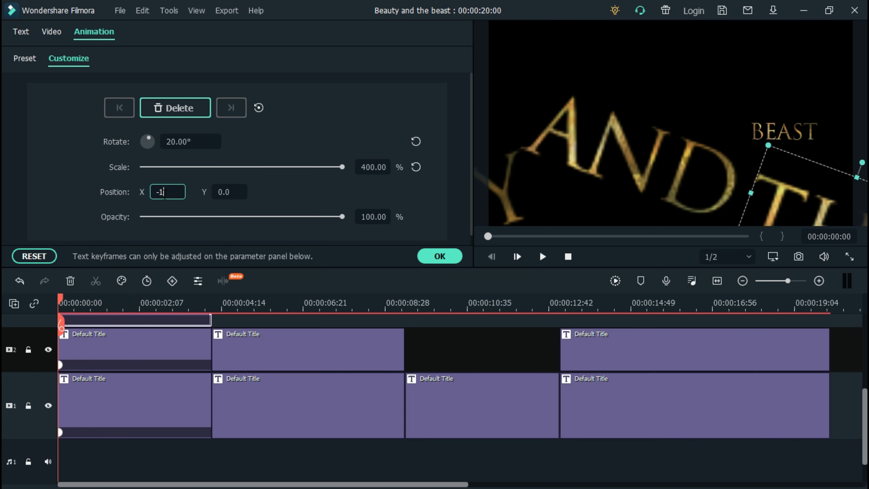
{"action": "type", "text": "-160"}
{"action": "key", "text": "Return"}
Add an animation keyframe at the start of the "beast" title on track 4 with rotation 20° and scale 400%
{"action": "scroll", "coordinate": [641, 363], "scroll_direction": "up", "scroll_amount": 2}
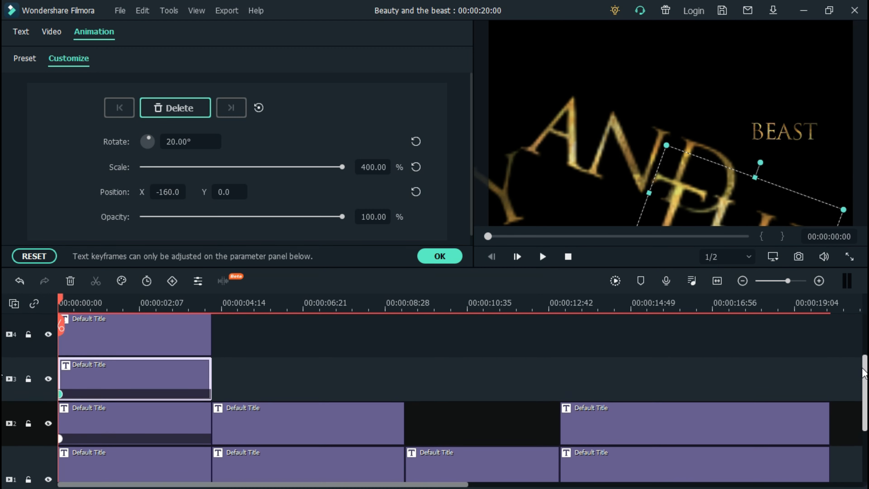
{"action": "left_click", "coordinate": [155, 330]}
{"action": "left_click", "coordinate": [173, 107]}
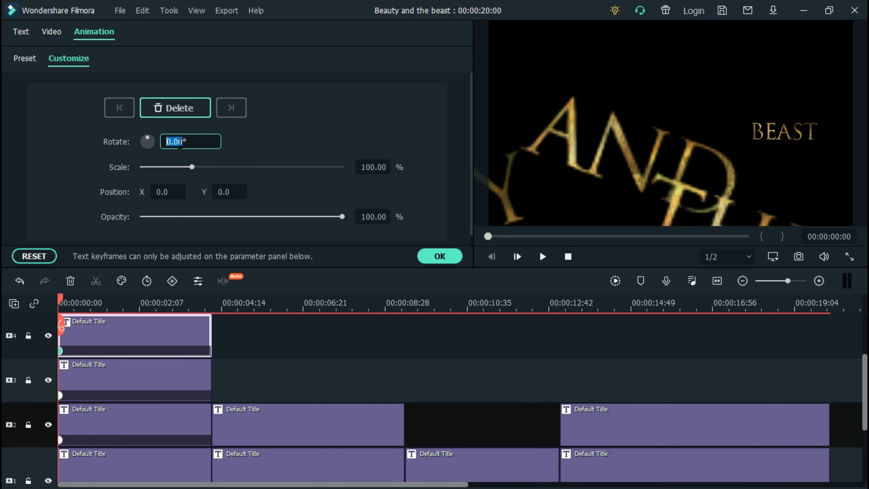
{"action": "type", "text": "20"}
{"action": "key", "text": "Tab"}
{"action": "type", "text": "400"}
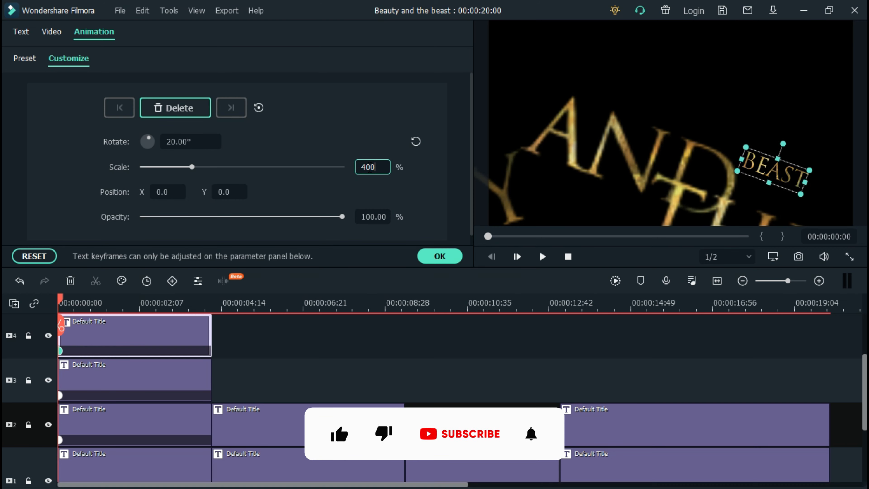
{"action": "key", "text": "Return"}
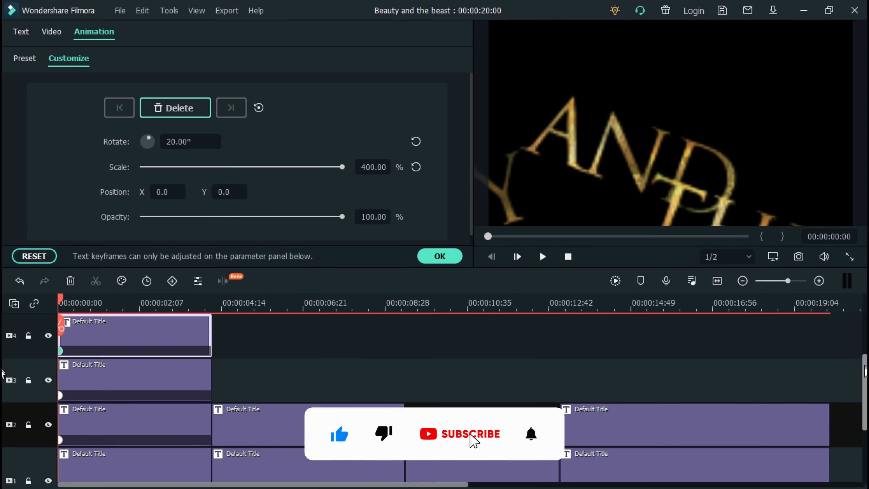
At 00:00:01:24, reset the "beast" title's rotation to 0° and scale to 100% to create a second keyframe
{"action": "left_click_drag", "start_coordinate": [865, 360], "coordinate": [865, 317]}
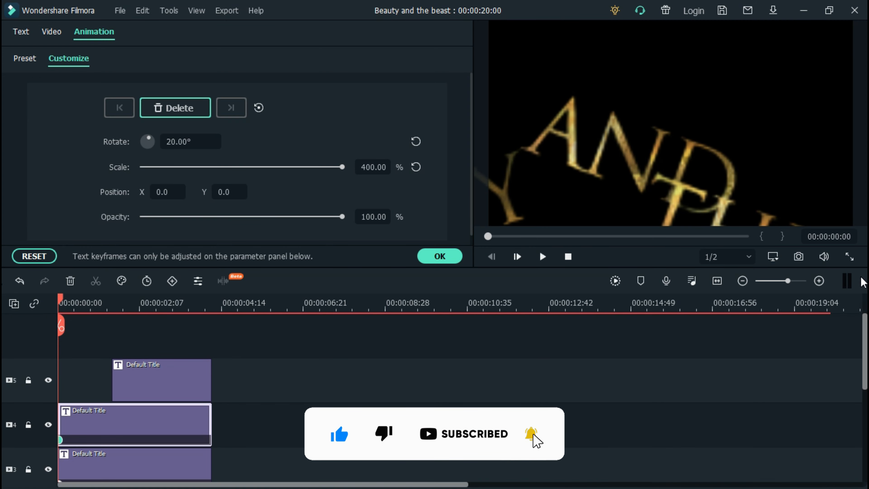
{"action": "left_click_drag", "start_coordinate": [72, 307], "coordinate": [112, 305]}
{"action": "left_click", "coordinate": [416, 142]}
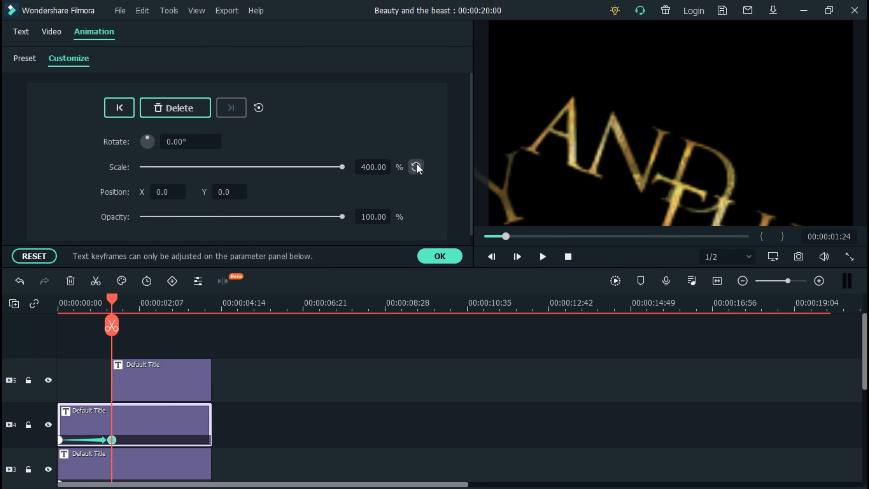
{"action": "left_click", "coordinate": [415, 166]}
Create a keyframe at 00:00:01:24 on the track 3 "the" title by resetting its rotation and position to 0
{"action": "left_click", "coordinate": [181, 475]}
{"action": "left_click", "coordinate": [415, 142]}
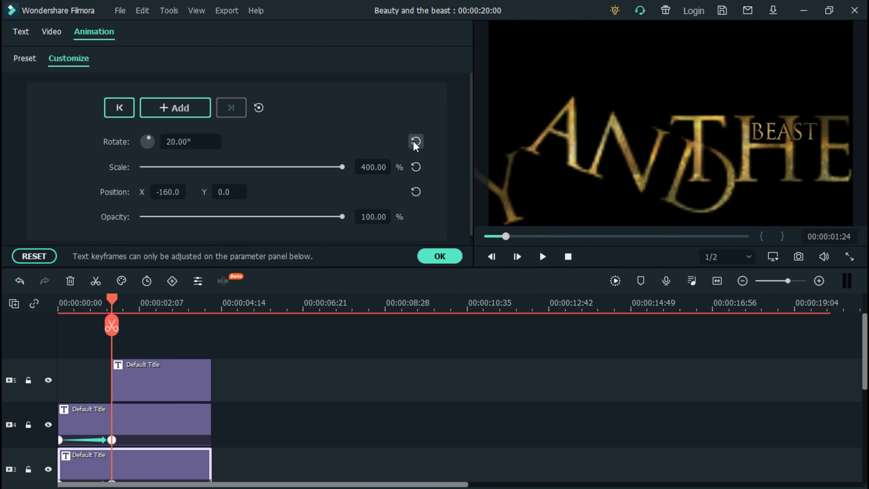
{"action": "left_click", "coordinate": [416, 192]}
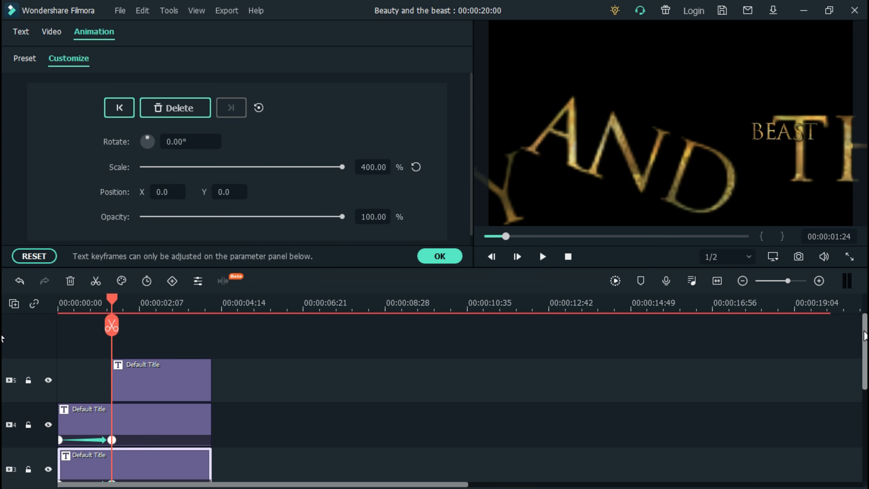
Create a keyframe at 00:00:01:24 on the track 2 "and" title by resetting rotation to 0° and scale to 100%
{"action": "scroll", "coordinate": [163, 423], "scroll_direction": "down", "scroll_amount": 3}
{"action": "left_click", "coordinate": [164, 423]}
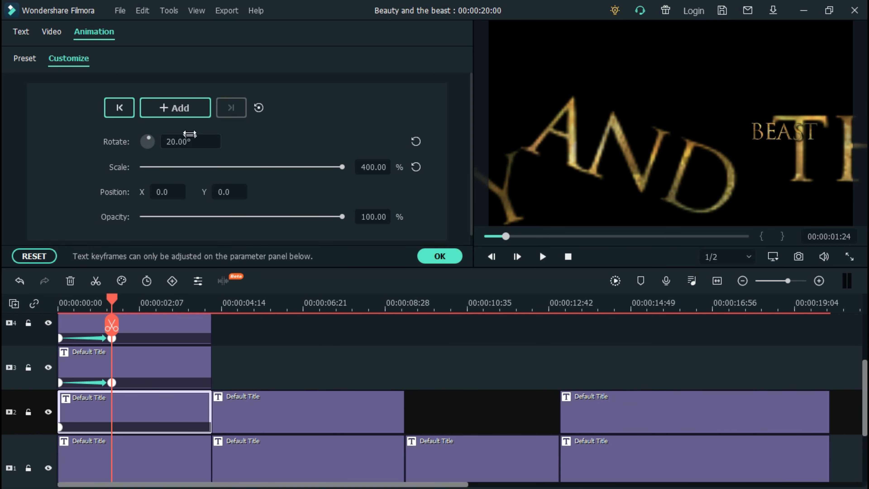
{"action": "left_click", "coordinate": [416, 141]}
{"action": "left_click", "coordinate": [416, 167]}
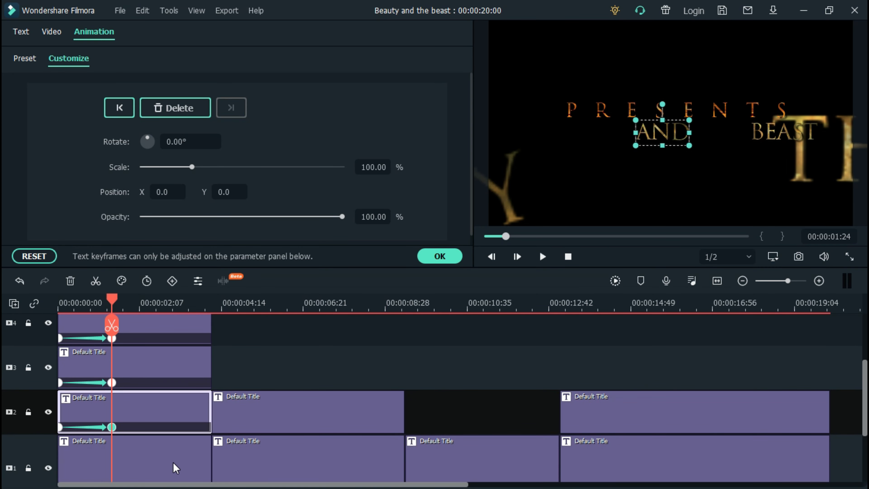
Reset the track 1 "Beauty" title's rotation to 0° and scale to 100% at 00:00:01:24 to create its second keyframe
{"action": "left_click", "coordinate": [176, 468]}
{"action": "left_click", "coordinate": [415, 142]}
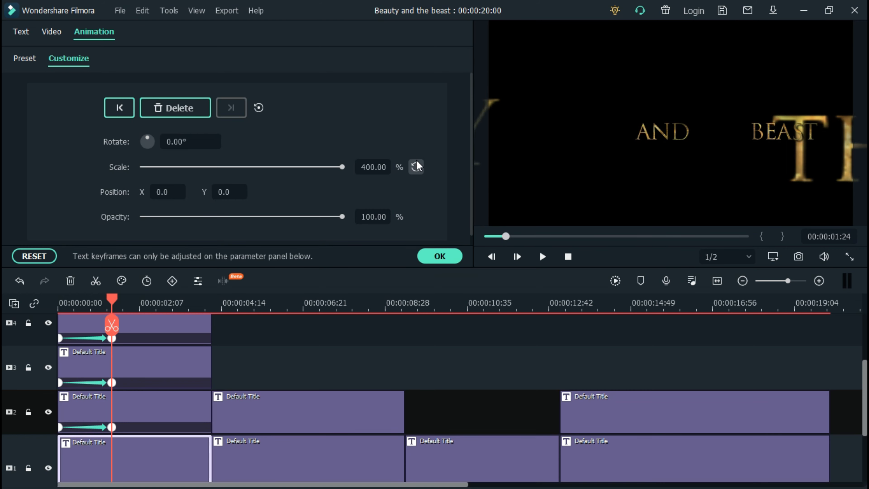
{"action": "left_click", "coordinate": [416, 167]}
{"action": "scroll", "coordinate": [2, 382], "scroll_direction": "down", "scroll_amount": 2}
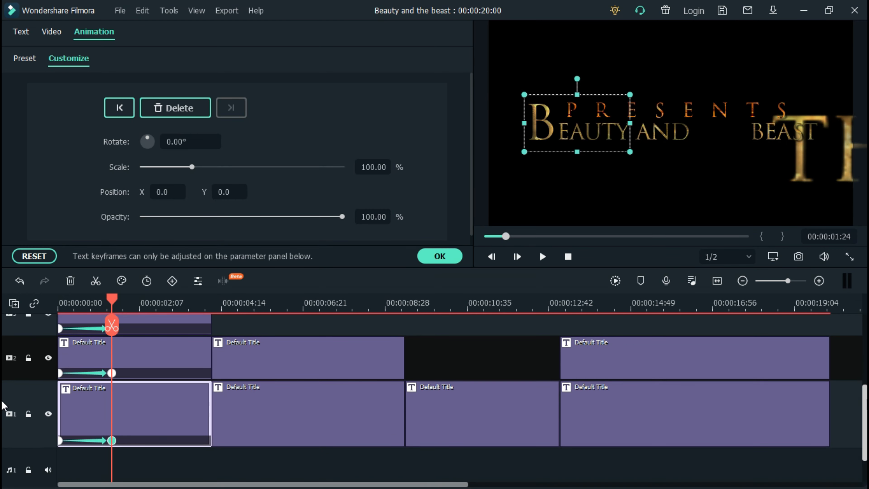